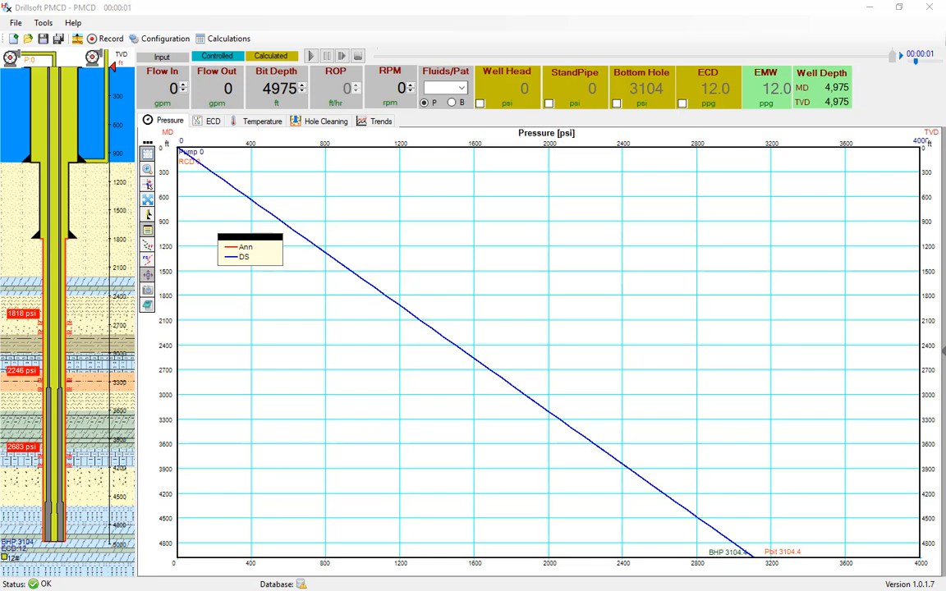
- Show the PMCD settings with the LAM fluid, fracture severity and gas migration options in the side panel
{"action": "mouse_move", "coordinate": [945, 232]}
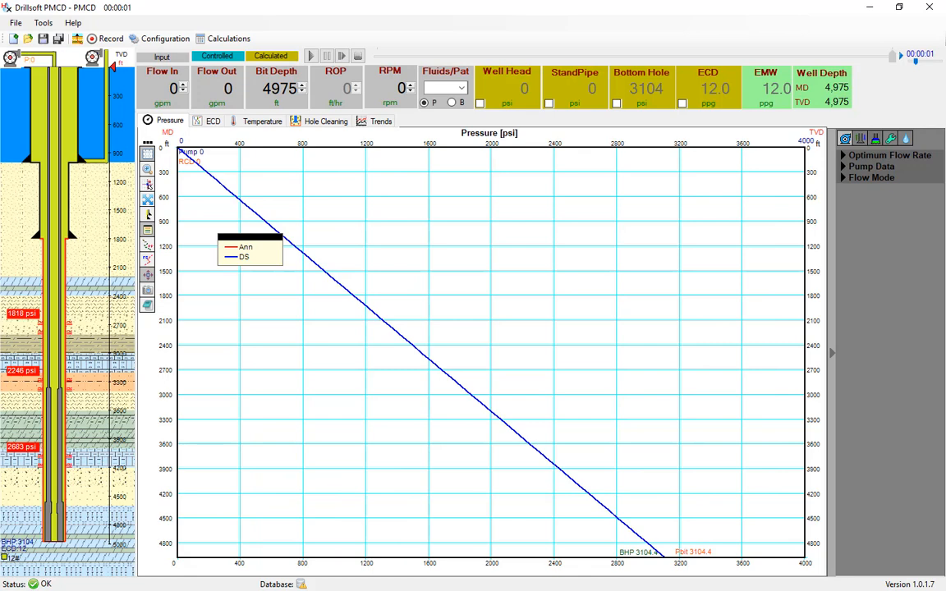
{"action": "left_click", "coordinate": [876, 138]}
{"action": "left_click", "coordinate": [891, 138]}
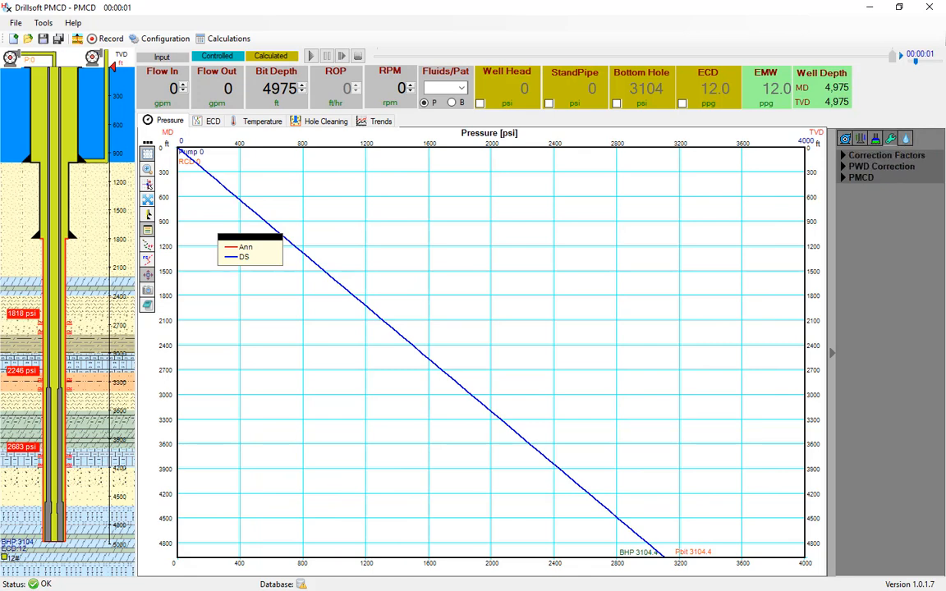
{"action": "left_click", "coordinate": [861, 177]}
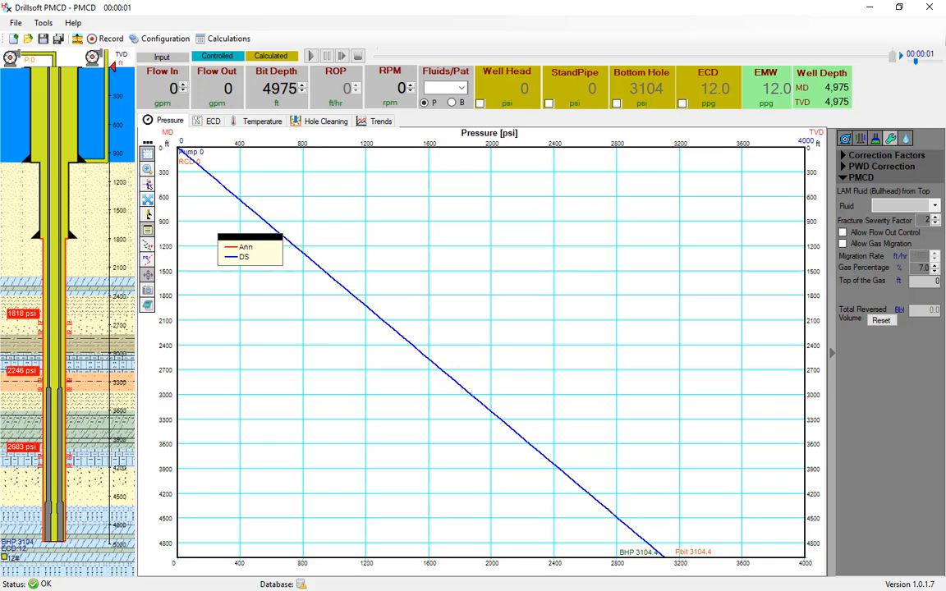
- Show the Hole Cleaning plot and set the inflow rate to 300 gpm
{"action": "left_click", "coordinate": [326, 121]}
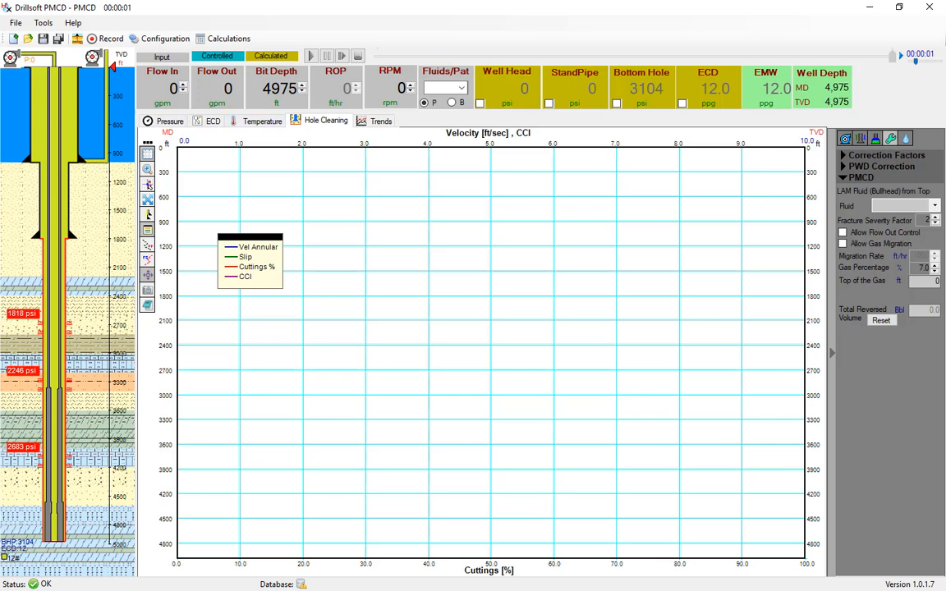
{"action": "left_click", "coordinate": [174, 88]}
{"action": "type", "text": "300"}
{"action": "key", "text": "Return"}
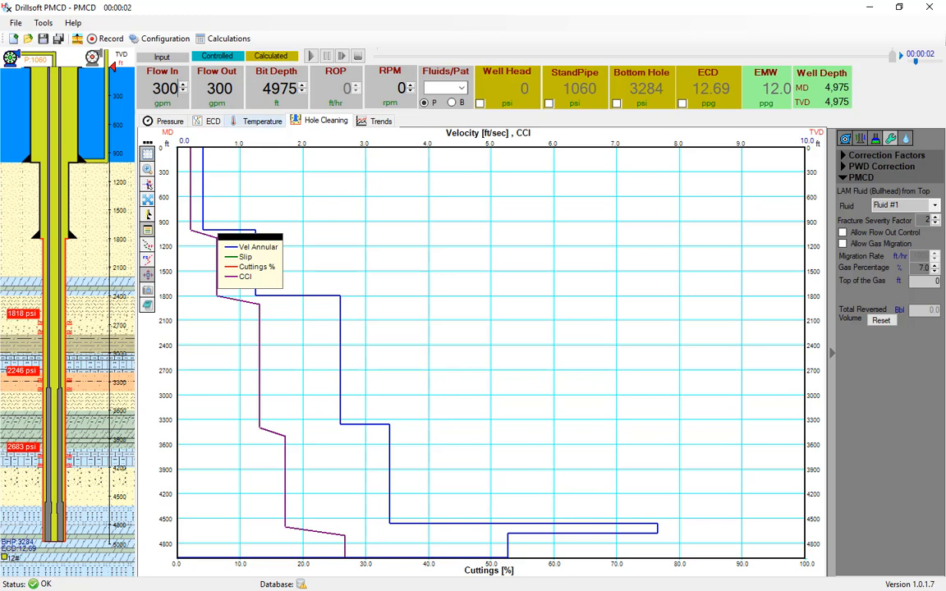
- Review the Temperature, Pressure and Trends plots, ending on the Density/ECD plot
{"action": "left_click", "coordinate": [260, 121]}
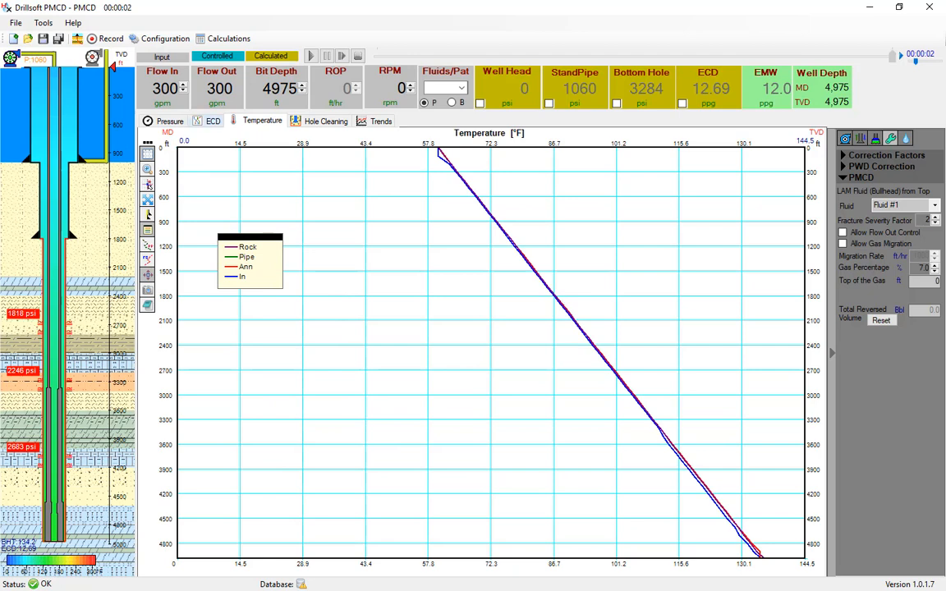
{"action": "left_click", "coordinate": [208, 121]}
{"action": "left_click", "coordinate": [168, 121]}
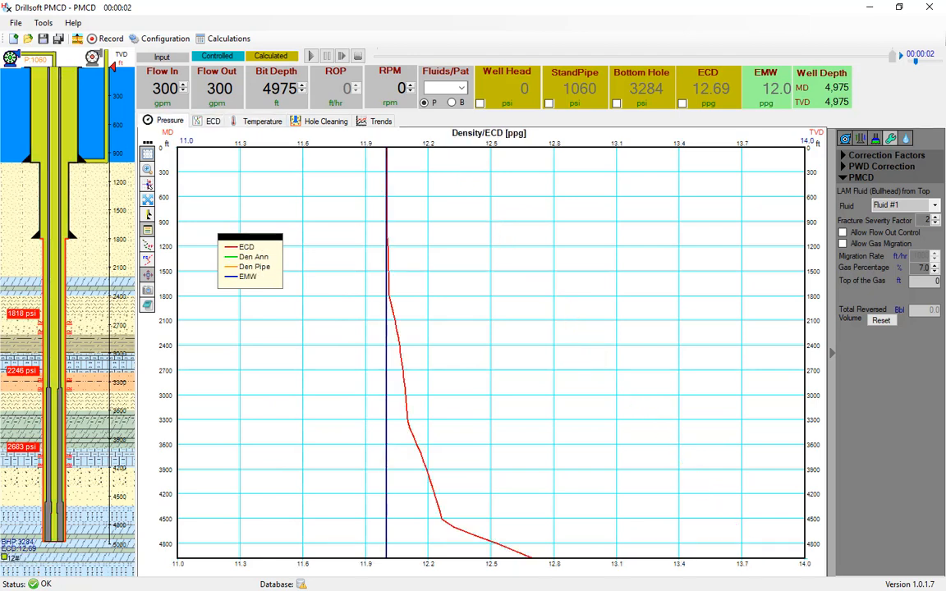
{"action": "left_click", "coordinate": [380, 121]}
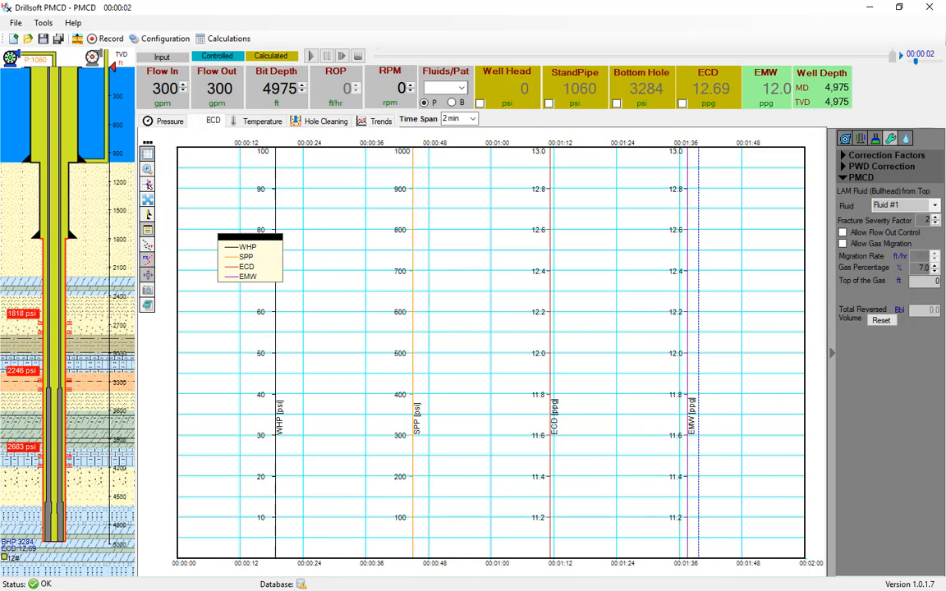
{"action": "left_click", "coordinate": [208, 121]}
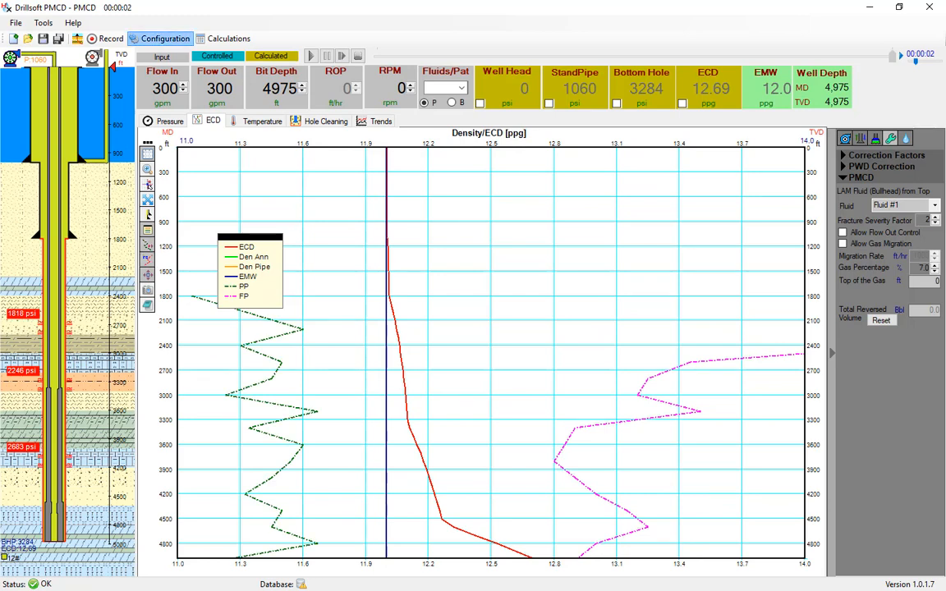
- Enable fill patterns for pore pressure and fracture gradient, choose a diagonal hatch style for each, and apply the preferences
{"action": "left_click", "coordinate": [158, 39]}
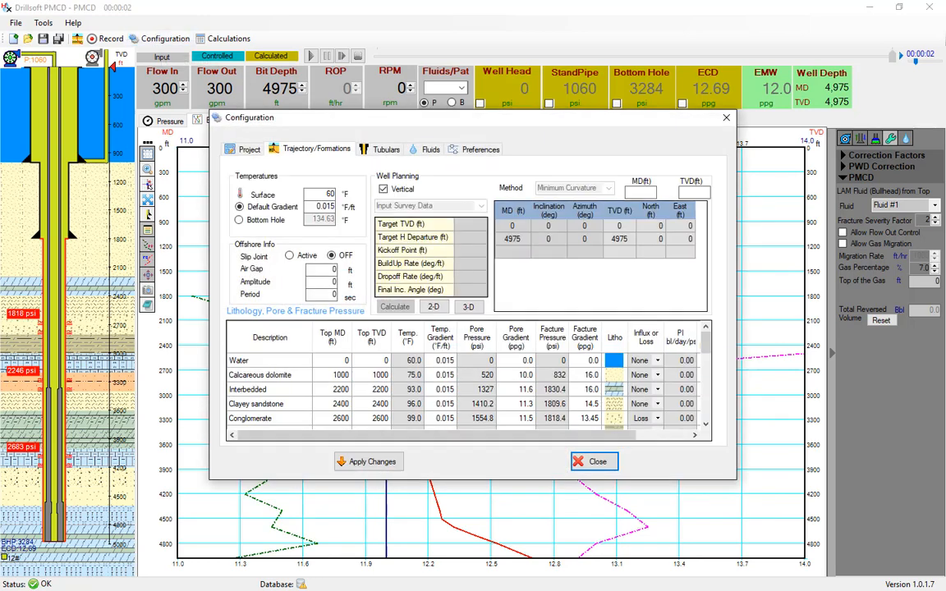
{"action": "left_click", "coordinate": [476, 148]}
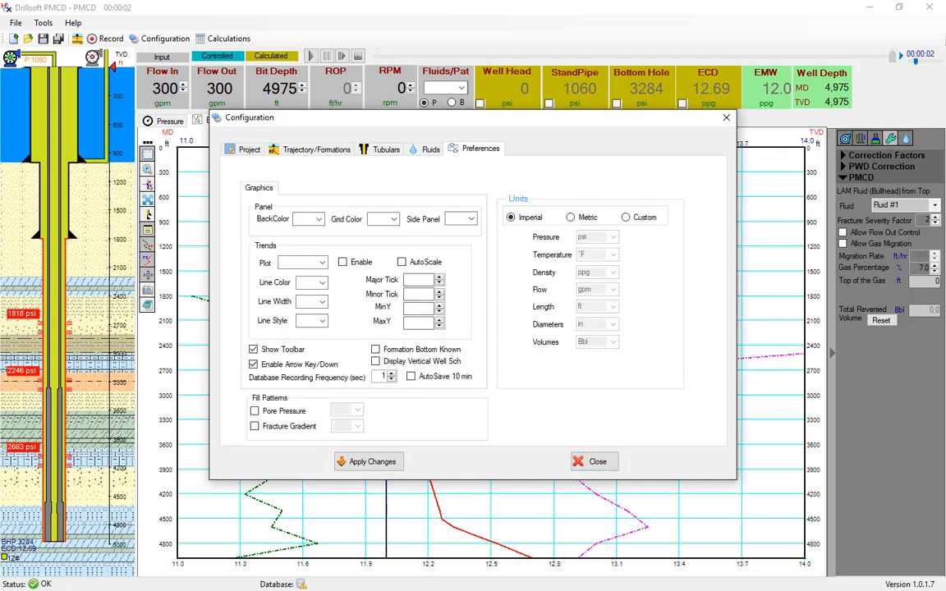
{"action": "left_click", "coordinate": [255, 410]}
{"action": "left_click", "coordinate": [255, 427]}
{"action": "left_click", "coordinate": [358, 410]}
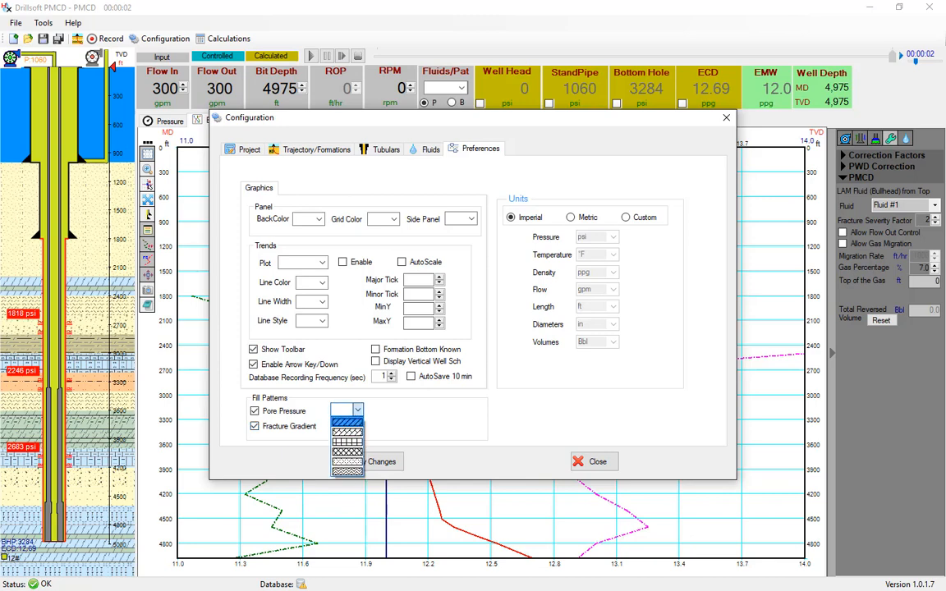
{"action": "left_click", "coordinate": [347, 422]}
{"action": "left_click", "coordinate": [357, 427]}
{"action": "left_click", "coordinate": [347, 437]}
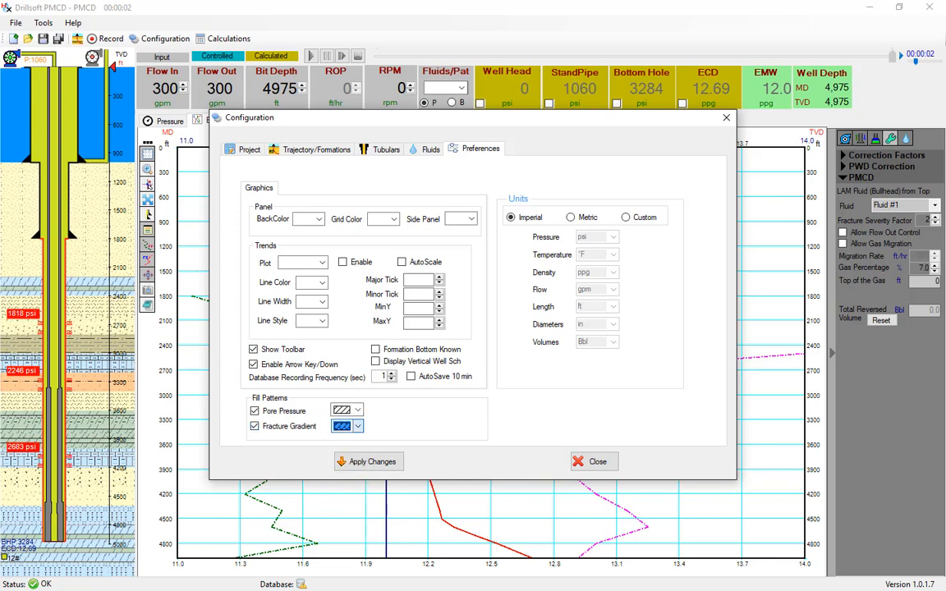
{"action": "left_click", "coordinate": [368, 462]}
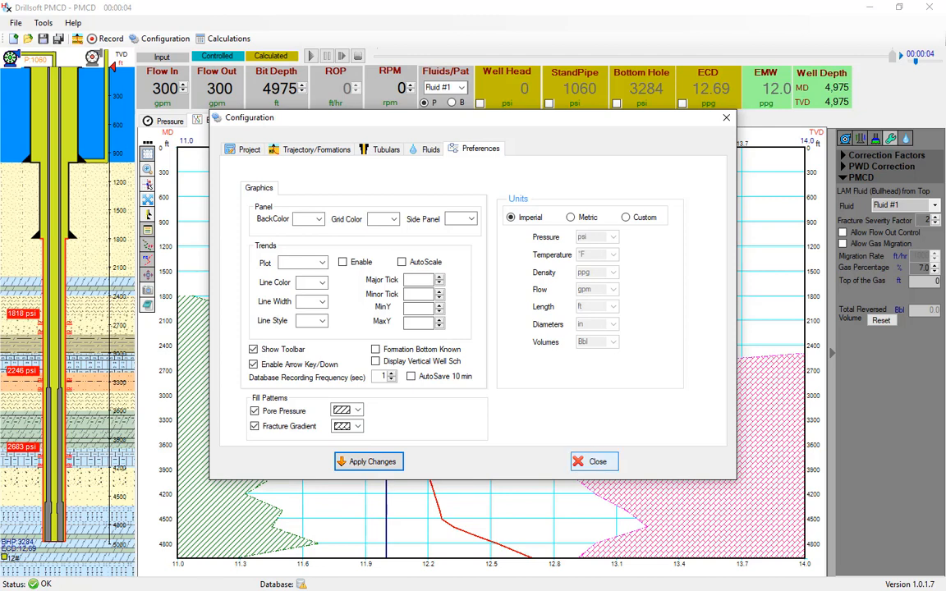
{"action": "left_click", "coordinate": [594, 462]}
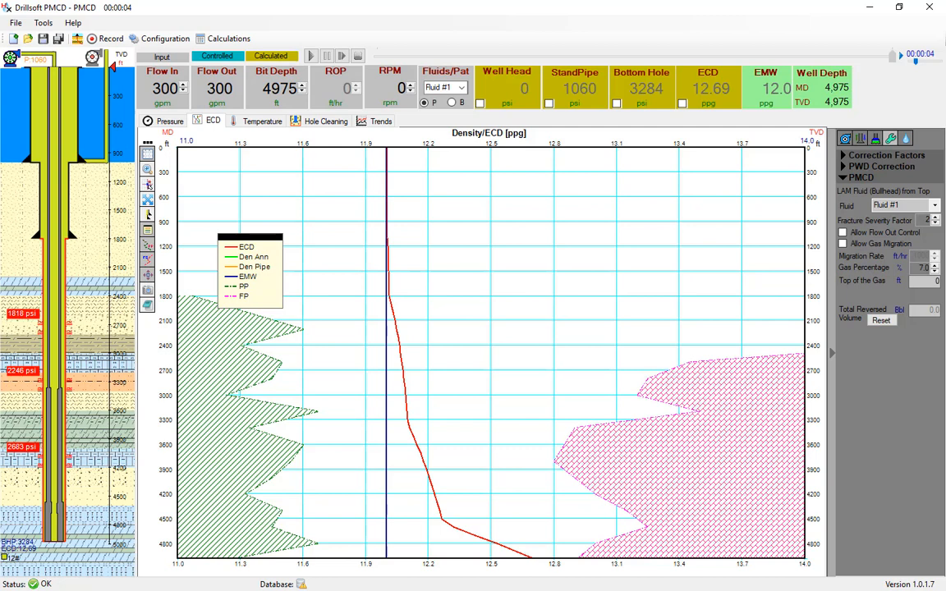
- Examine the formation table's pore and fracture pressures and its influx or loss settings, and reapply the configuration
{"action": "left_click", "coordinate": [161, 39]}
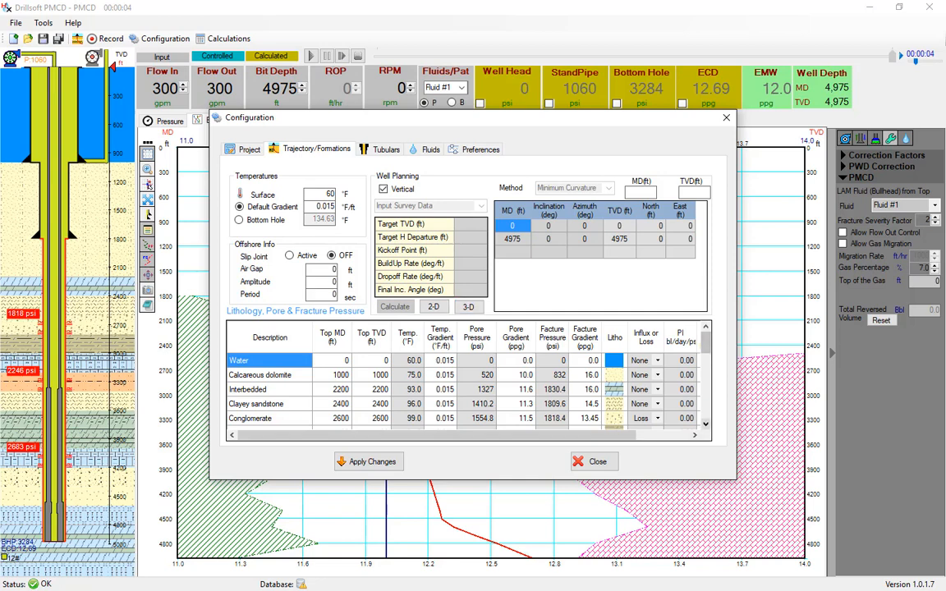
{"action": "scroll", "coordinate": [465, 391], "scroll_direction": "down", "scroll_amount": 1}
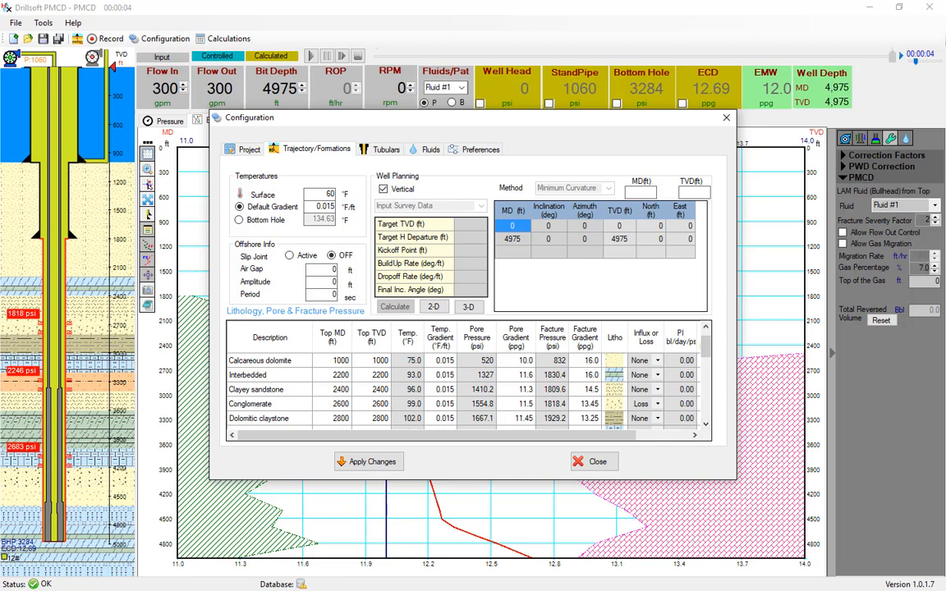
{"action": "scroll", "coordinate": [469, 386], "scroll_direction": "down", "scroll_amount": 1}
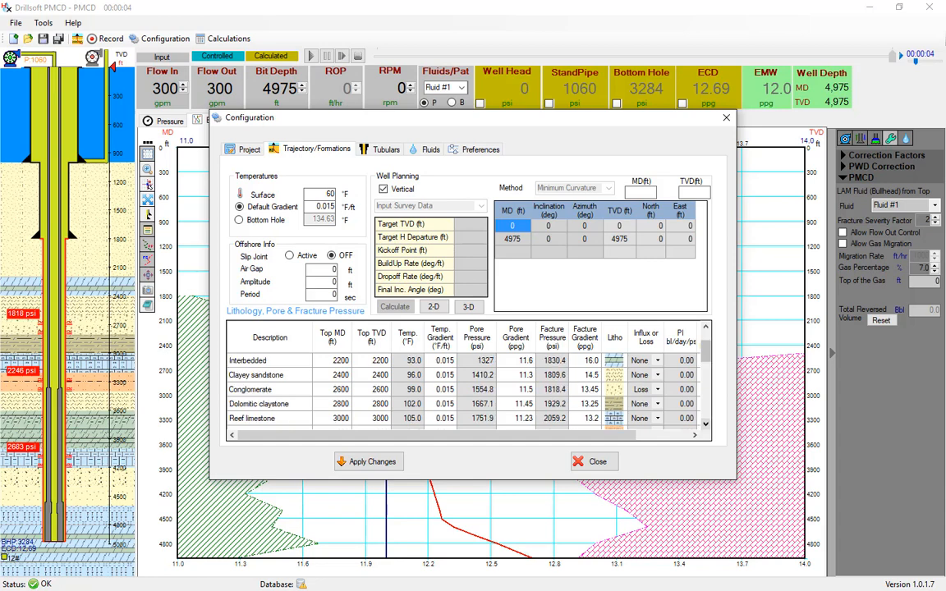
{"action": "scroll", "coordinate": [468, 389], "scroll_direction": "down", "scroll_amount": 1}
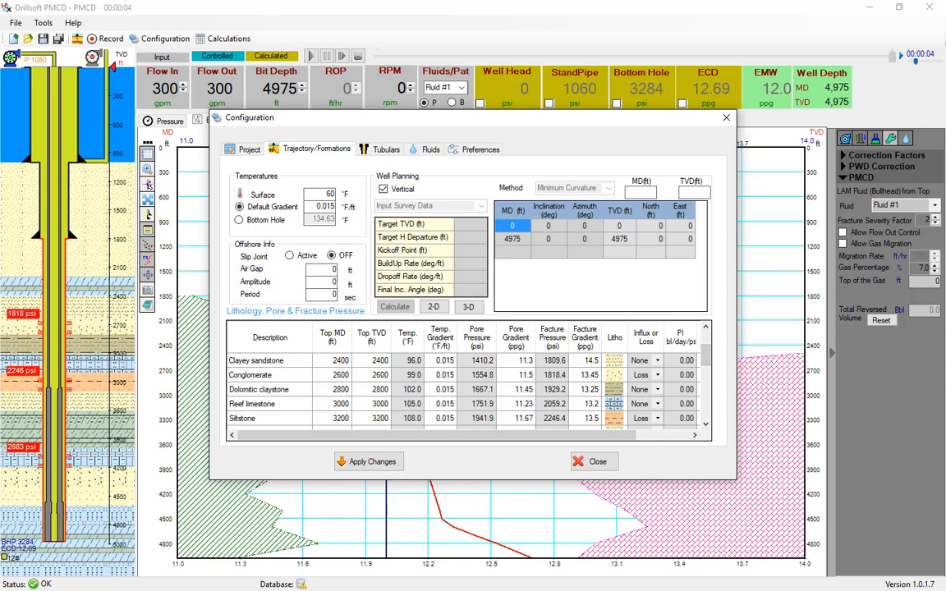
{"action": "scroll", "coordinate": [468, 389], "scroll_direction": "down", "scroll_amount": 1}
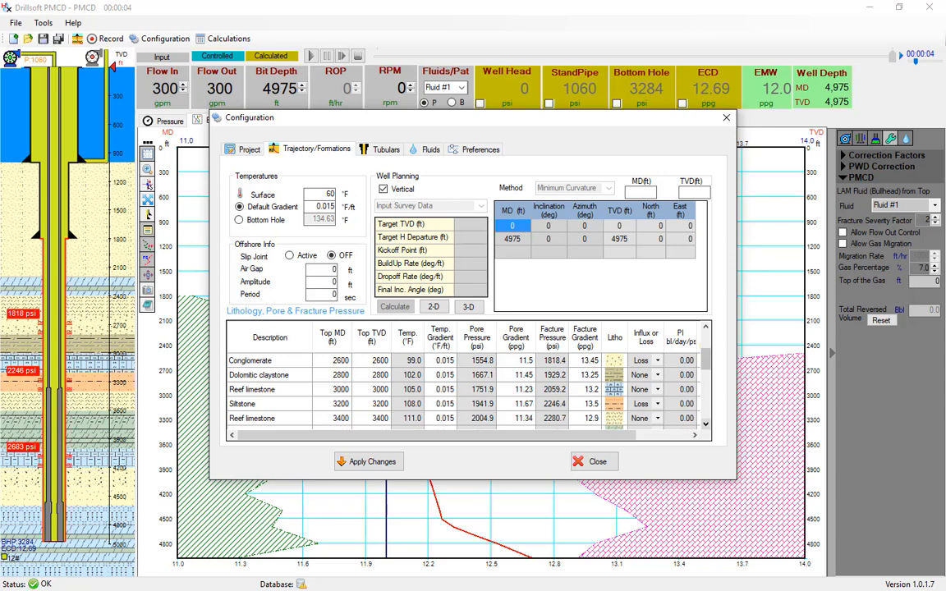
{"action": "scroll", "coordinate": [468, 389], "scroll_direction": "down", "scroll_amount": 4}
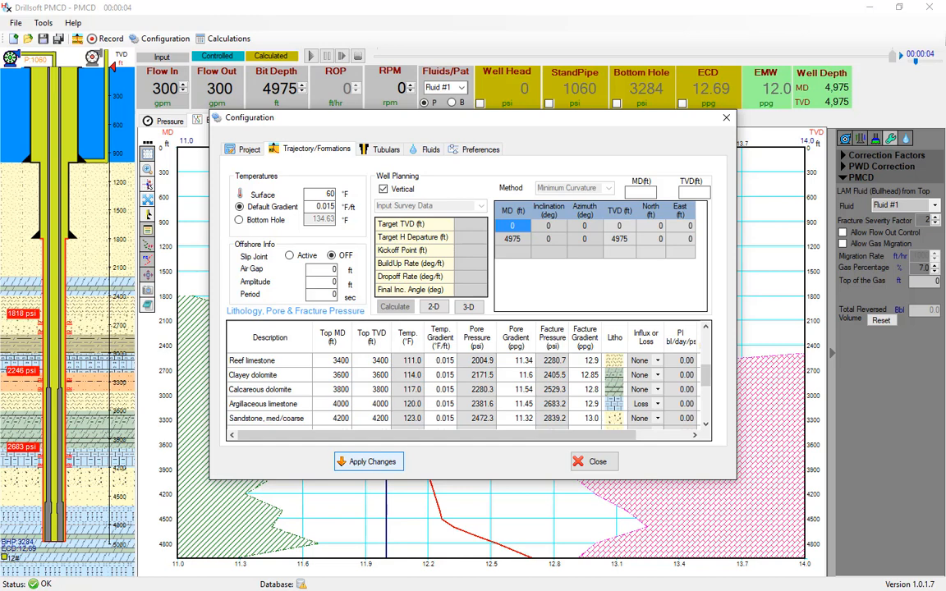
{"action": "left_click", "coordinate": [369, 462]}
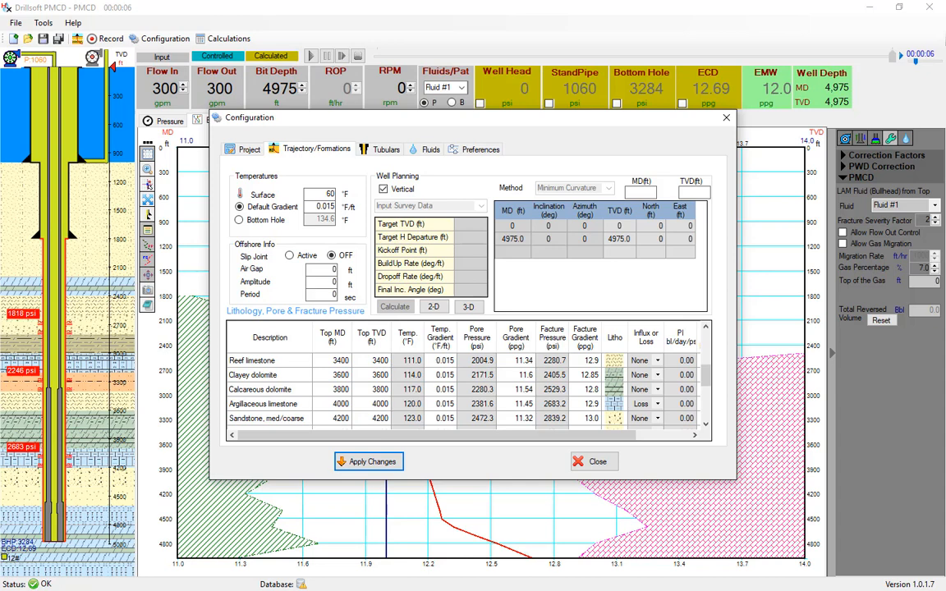
- Enable the VOL_REV and FLOW_REV trend plots in the preferences and apply the changes
{"action": "left_click", "coordinate": [476, 150]}
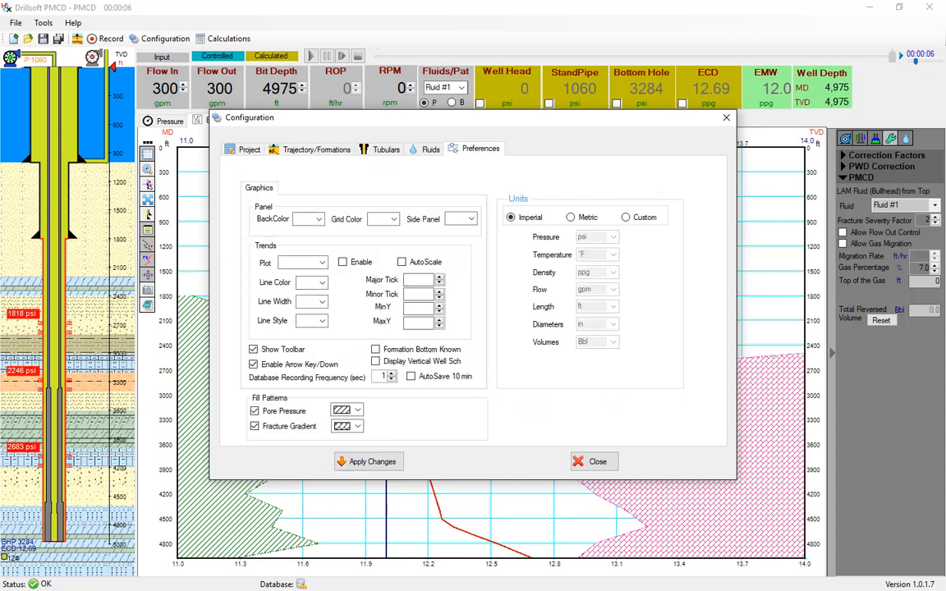
{"action": "left_click", "coordinate": [322, 263]}
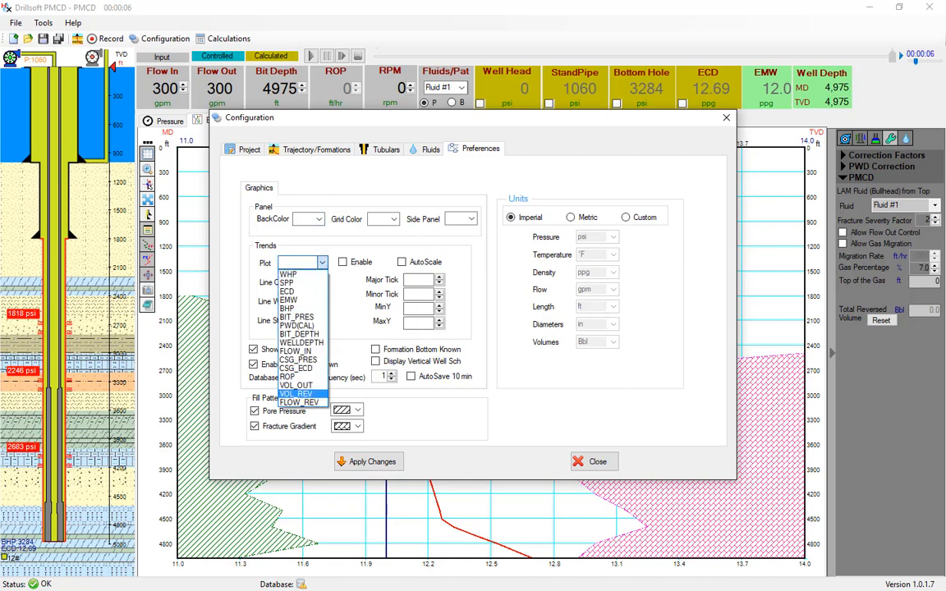
{"action": "left_click", "coordinate": [298, 394]}
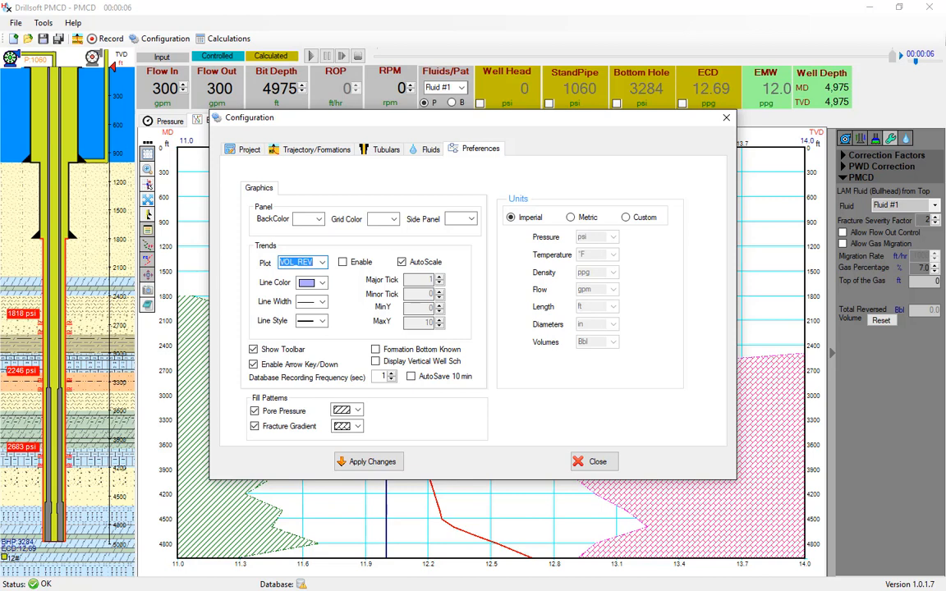
{"action": "left_click", "coordinate": [343, 263]}
{"action": "left_click", "coordinate": [313, 262]}
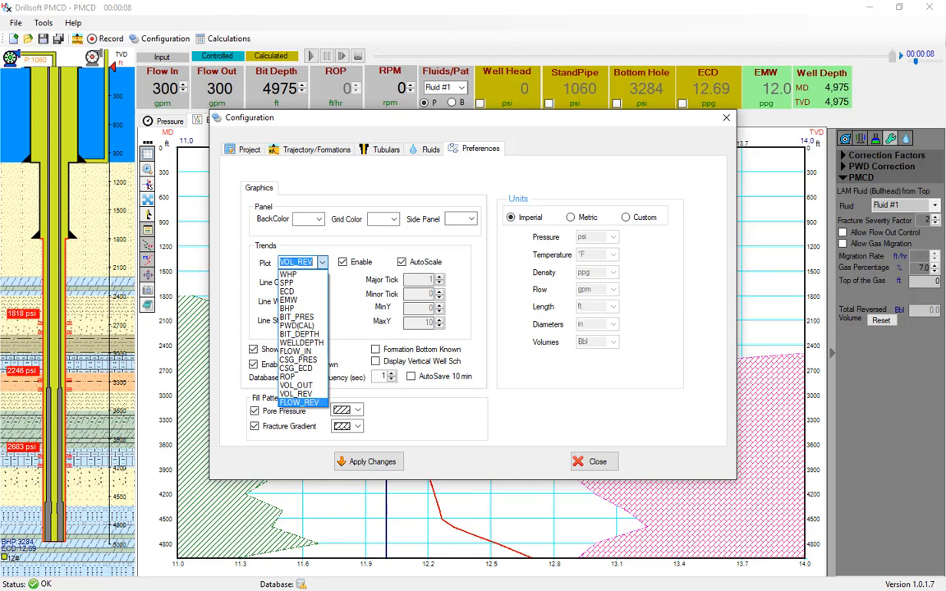
{"action": "left_click", "coordinate": [299, 402]}
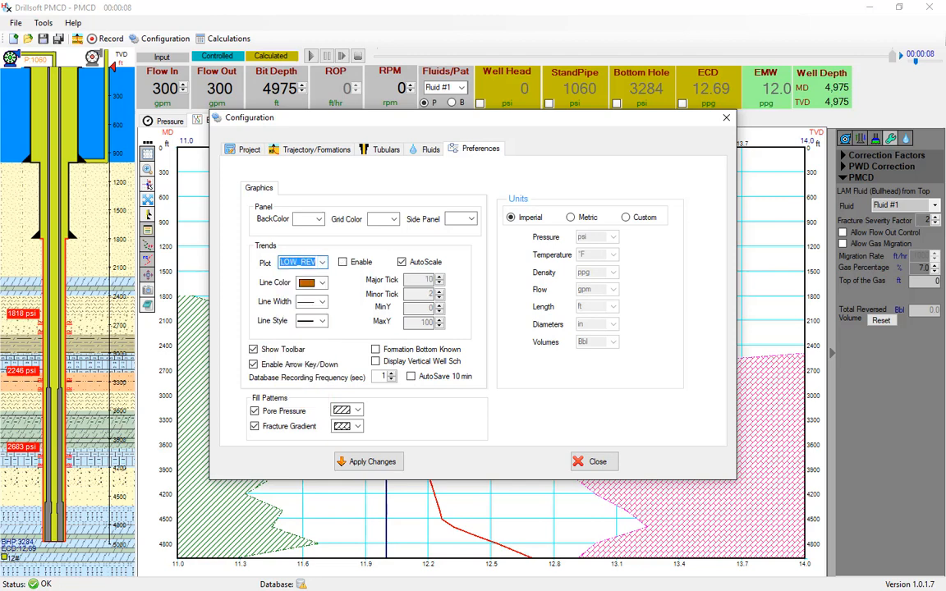
{"action": "left_click", "coordinate": [344, 262]}
{"action": "left_click", "coordinate": [344, 262]}
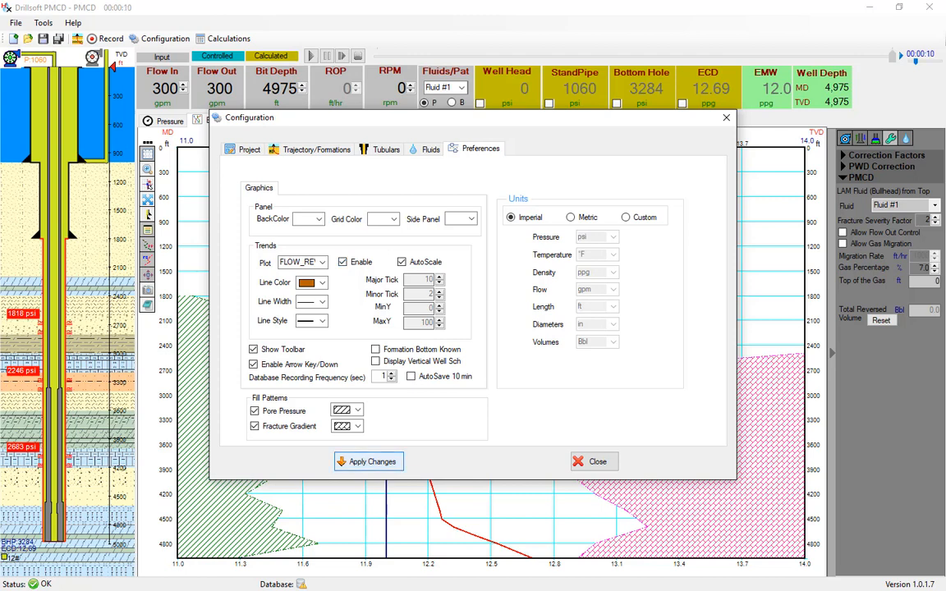
{"action": "left_click", "coordinate": [367, 462]}
{"action": "left_click", "coordinate": [592, 462]}
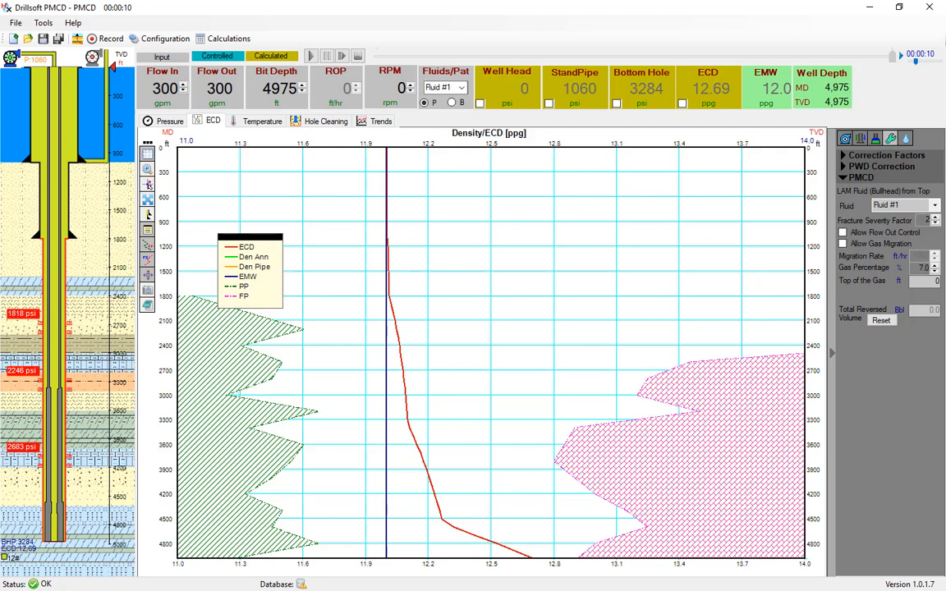
- Set the rotary speed to 60 rpm and the ROP to 20 ft/hr, and start the simulation
{"action": "double_click", "coordinate": [401, 88]}
{"action": "type", "text": "60"}
{"action": "left_click", "coordinate": [351, 88]}
{"action": "type", "text": "2"}
{"action": "key", "text": "BackSpace"}
{"action": "key", "text": "BackSpace"}
{"action": "type", "text": "20"}
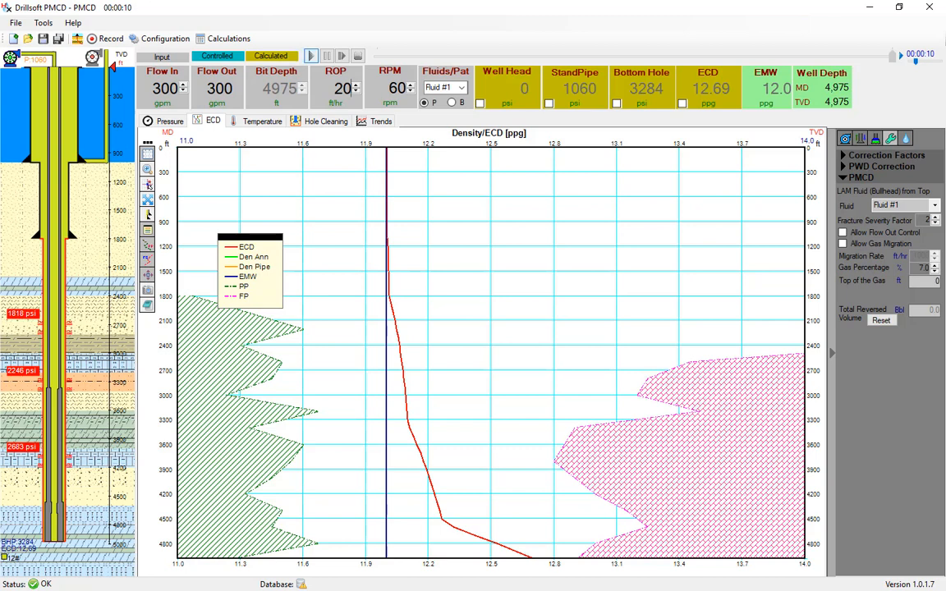
{"action": "left_click", "coordinate": [311, 56]}
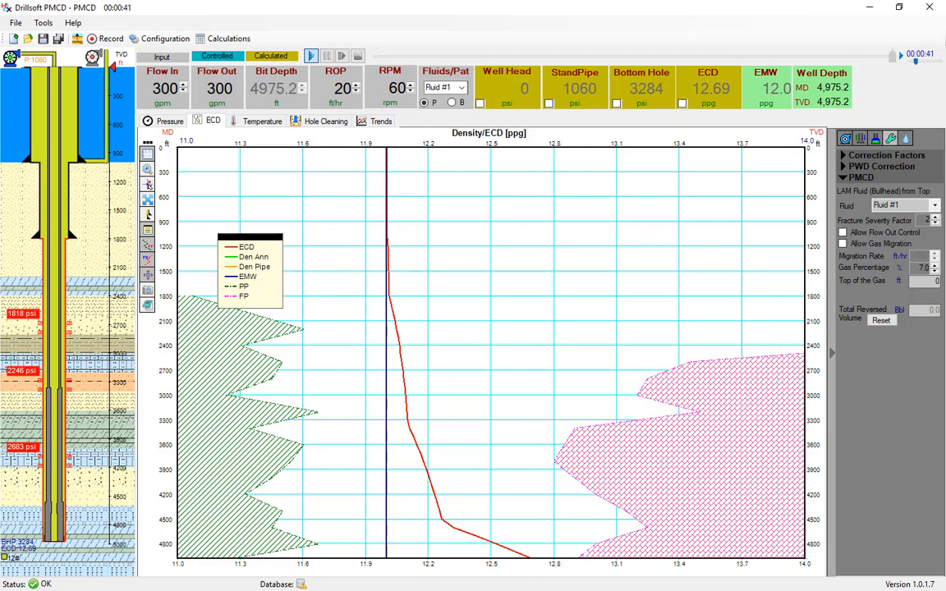
- Check the wellbore temperature profile and the hole cleaning curves while the simulation runs
{"action": "left_click", "coordinate": [262, 121]}
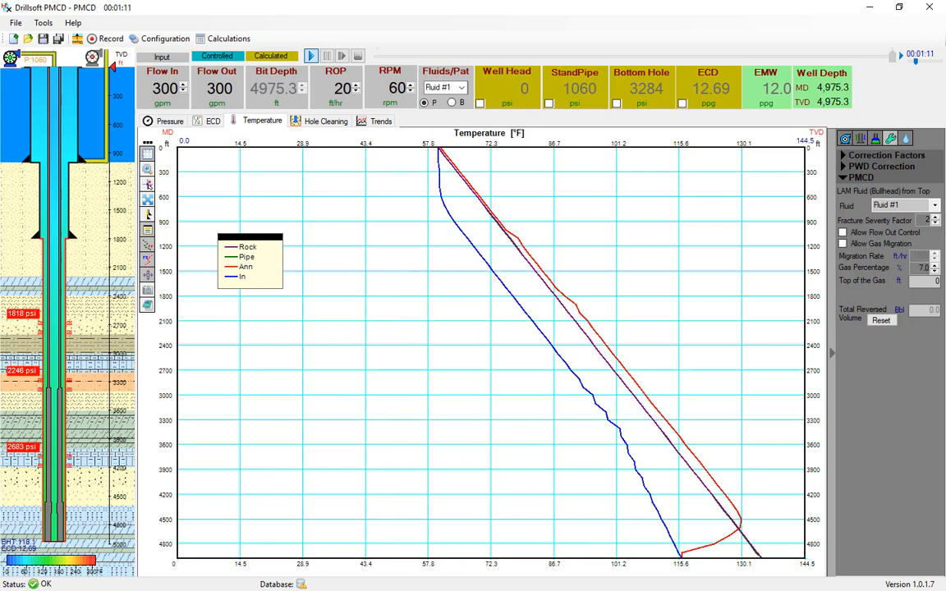
{"action": "left_click", "coordinate": [326, 121]}
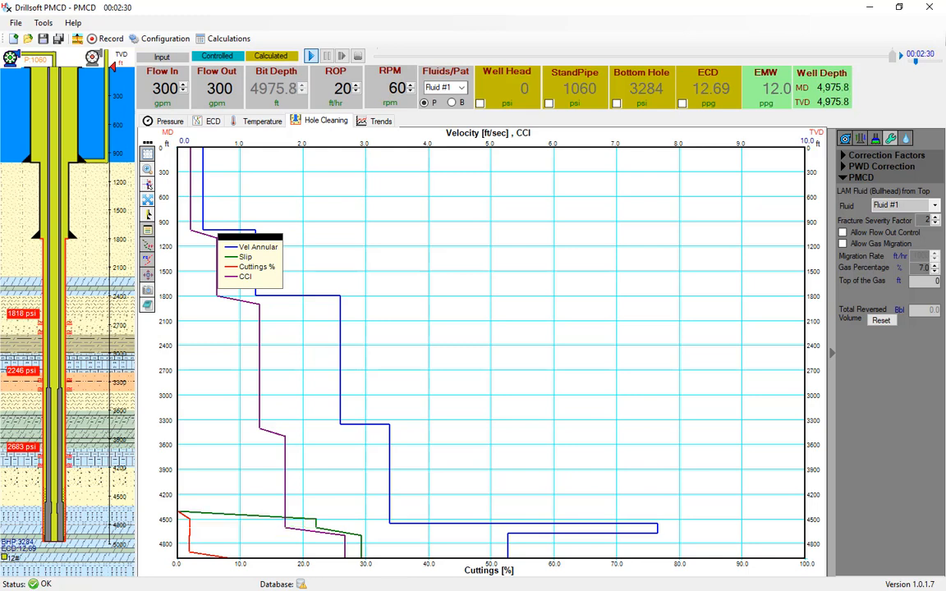
- Display the trend plots and set their time span to 30 min
{"action": "left_click", "coordinate": [376, 120]}
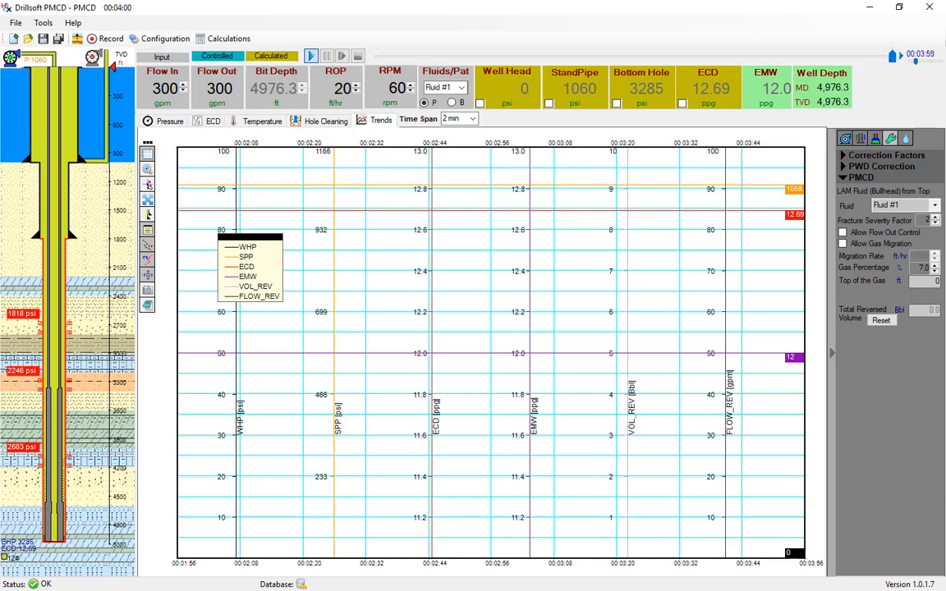
{"action": "left_click", "coordinate": [460, 119]}
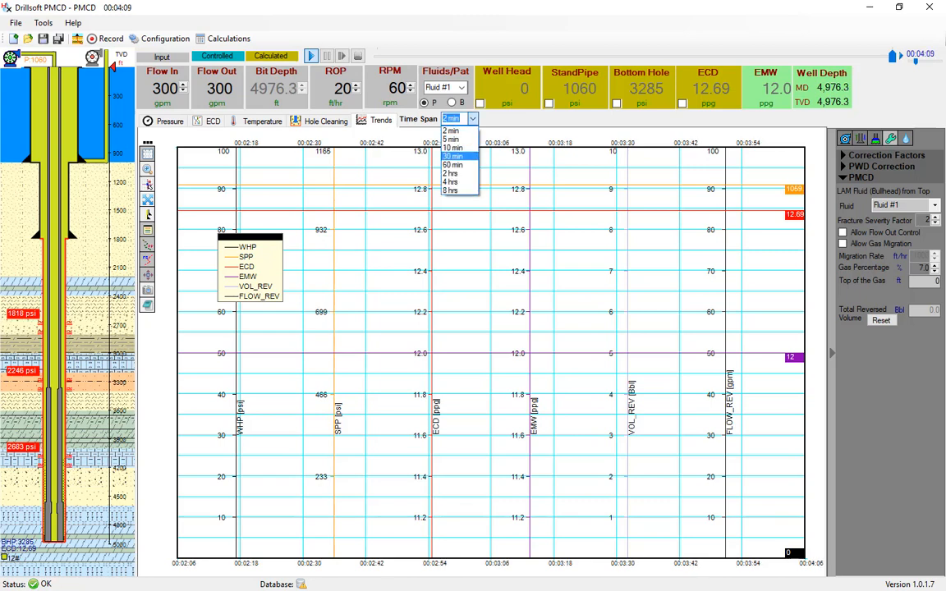
{"action": "left_click", "coordinate": [453, 156]}
- Make the well head pressure a controlled parameter and set it to 200 psi
{"action": "left_click", "coordinate": [481, 103]}
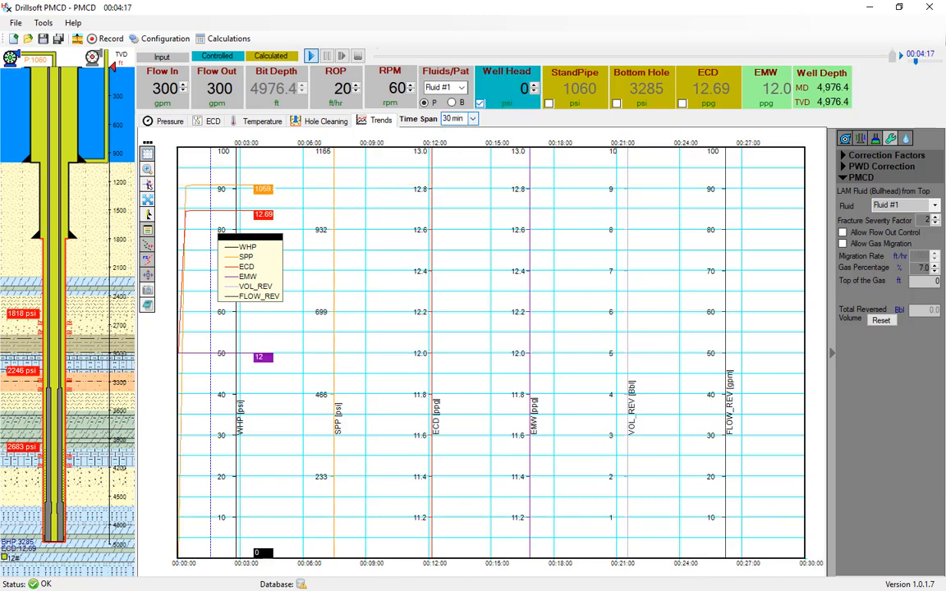
{"action": "left_click", "coordinate": [524, 88]}
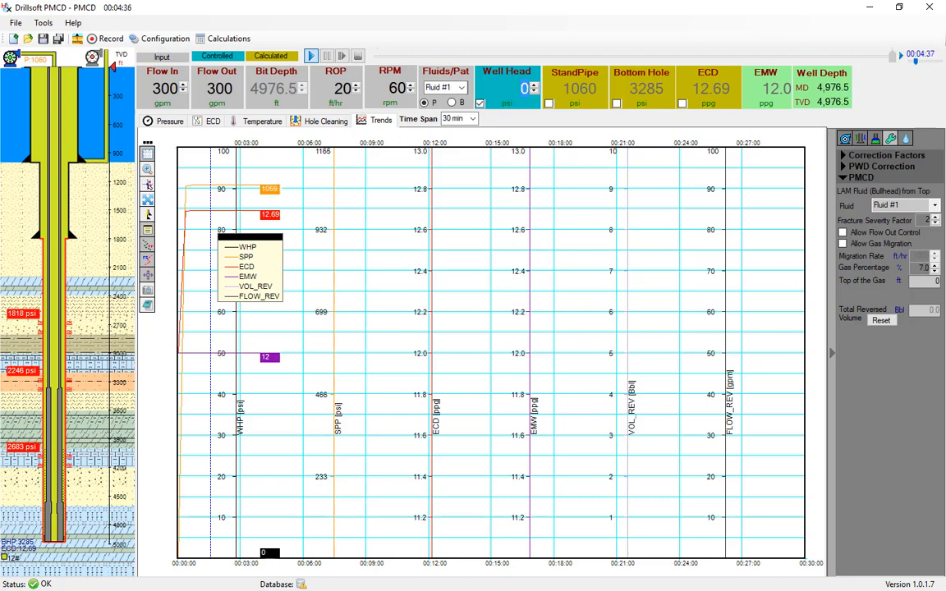
{"action": "type", "text": "200"}
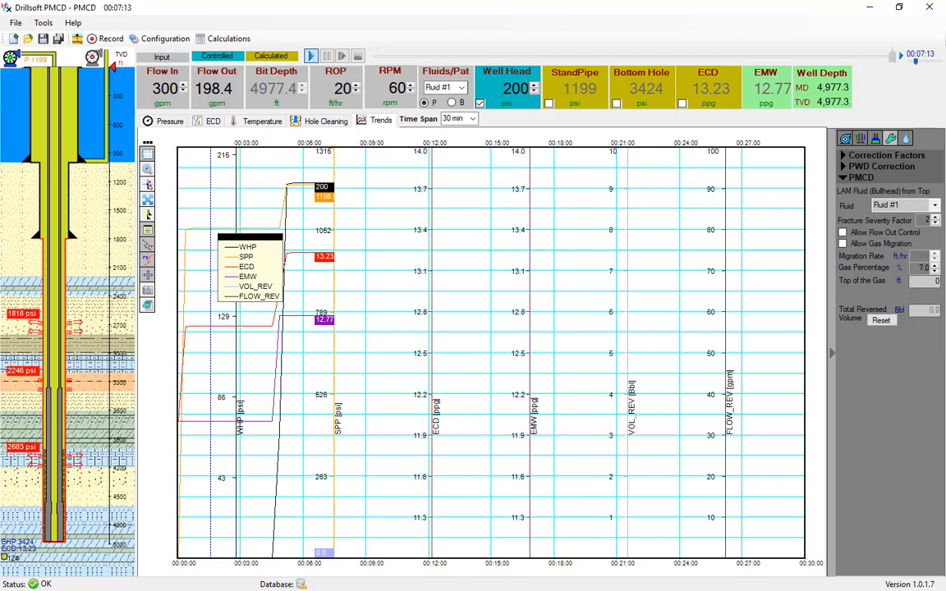
- Check the ECD and pressure profiles against the pore and fracture limits, and return to the trend plots
{"action": "left_click", "coordinate": [207, 121]}
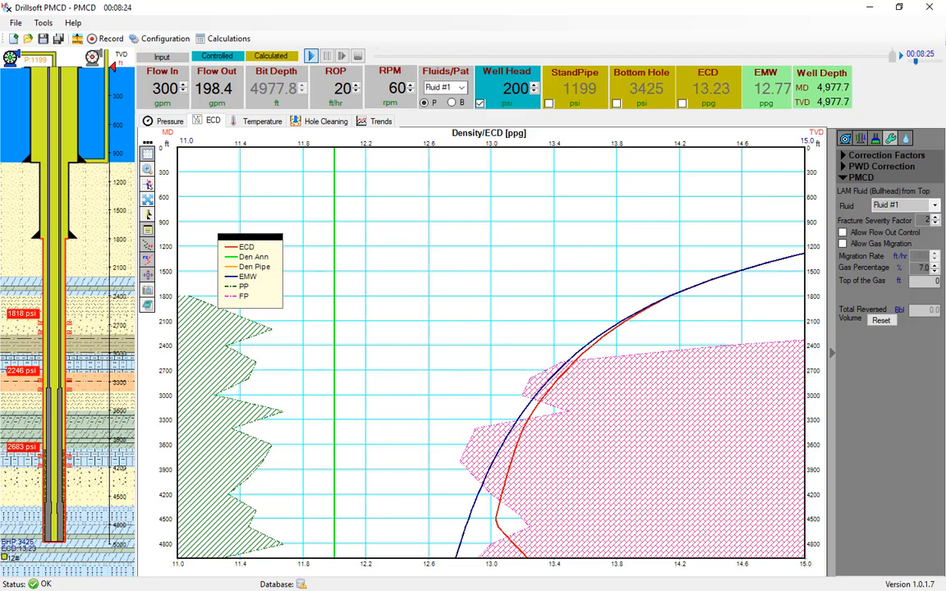
{"action": "left_click", "coordinate": [164, 121]}
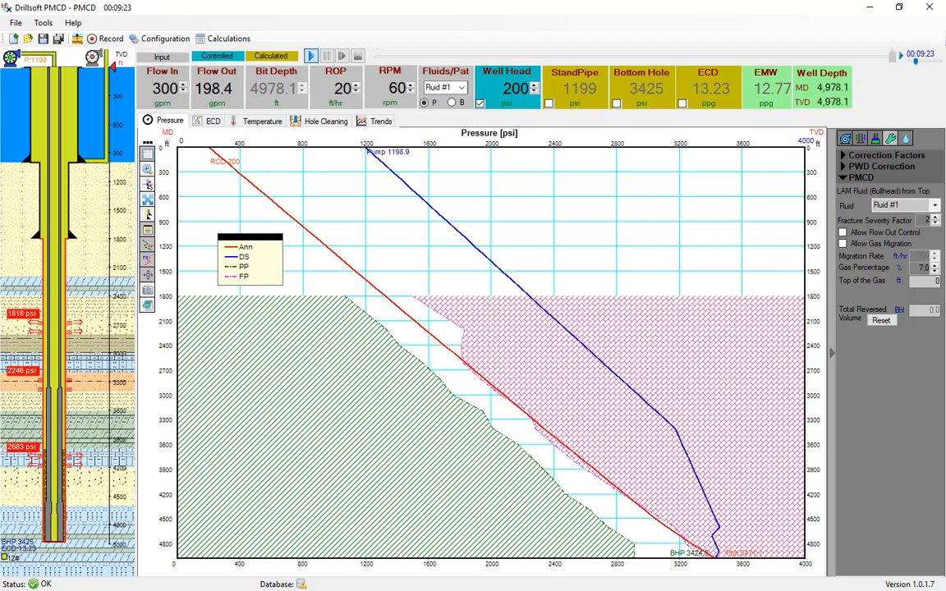
{"action": "left_click", "coordinate": [380, 120]}
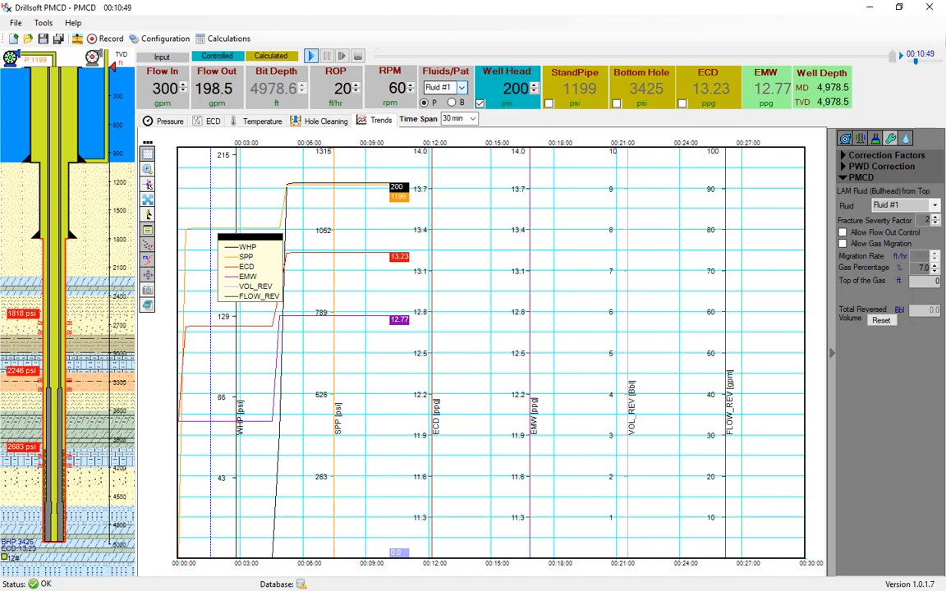
- Switch the pumped fluid from Fluid #1 to Sea Water
{"action": "left_click", "coordinate": [444, 87]}
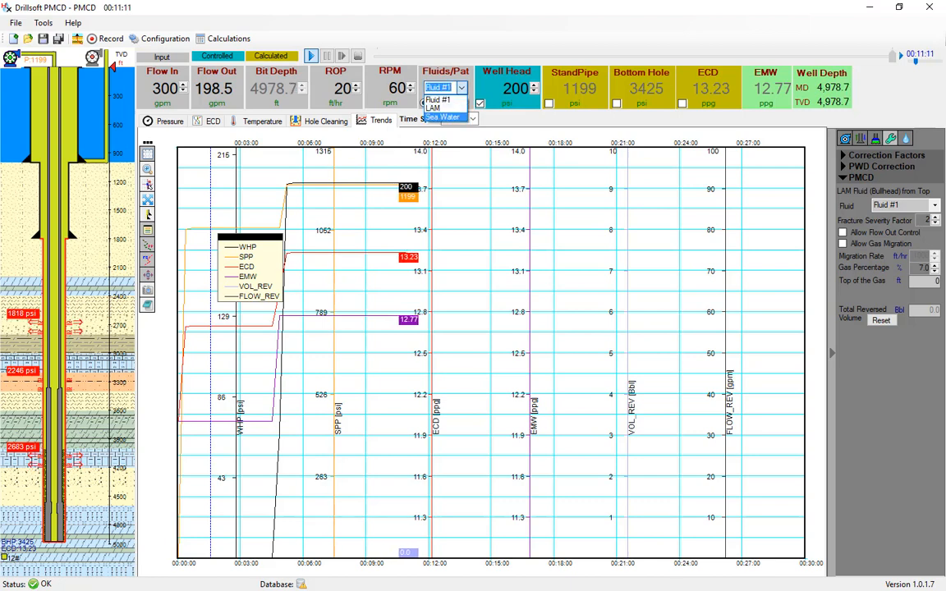
{"action": "left_click", "coordinate": [442, 117]}
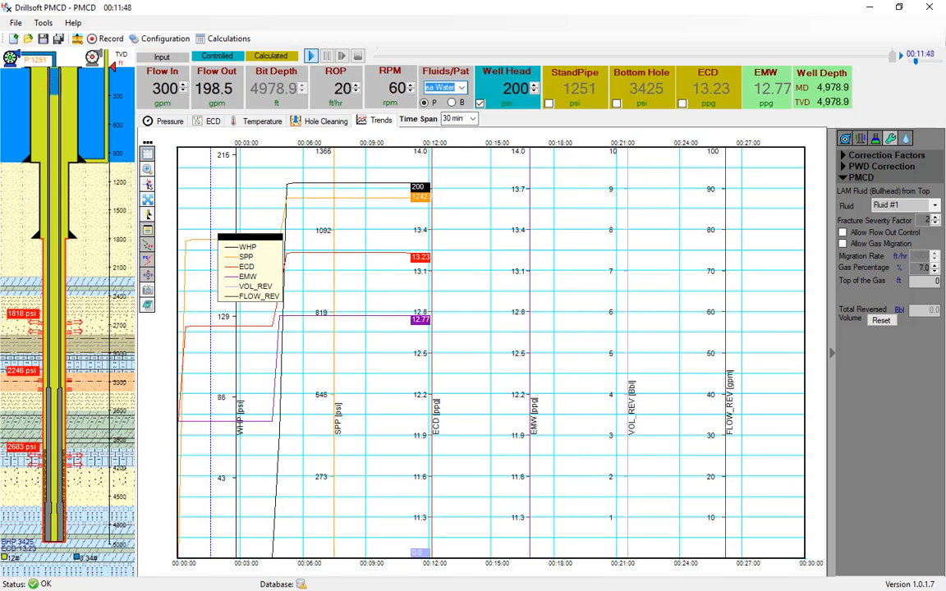
- Review the pressure, ECD, temperature, hole cleaning and trend plots while the sea water is pumped
{"action": "left_click", "coordinate": [165, 120]}
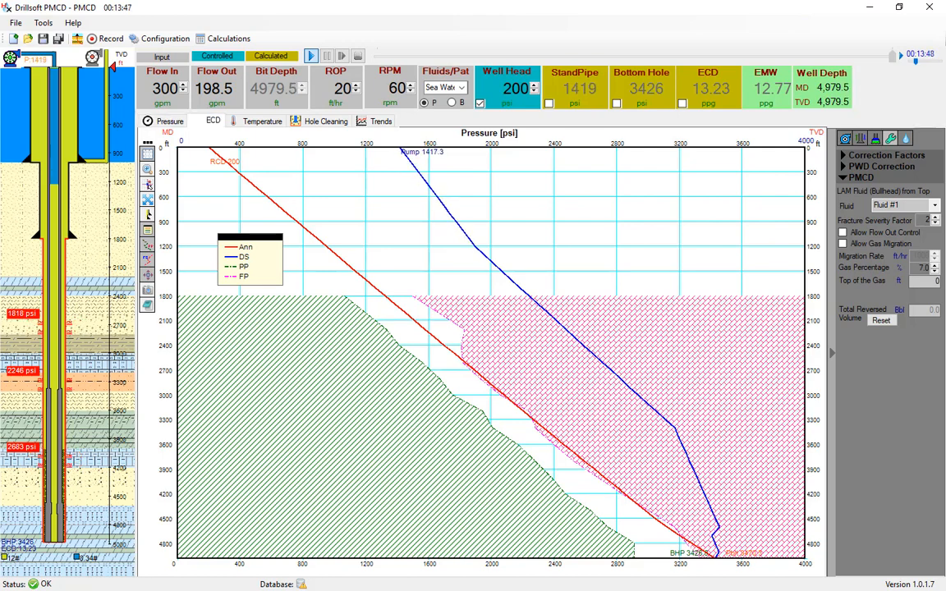
{"action": "left_click", "coordinate": [210, 121]}
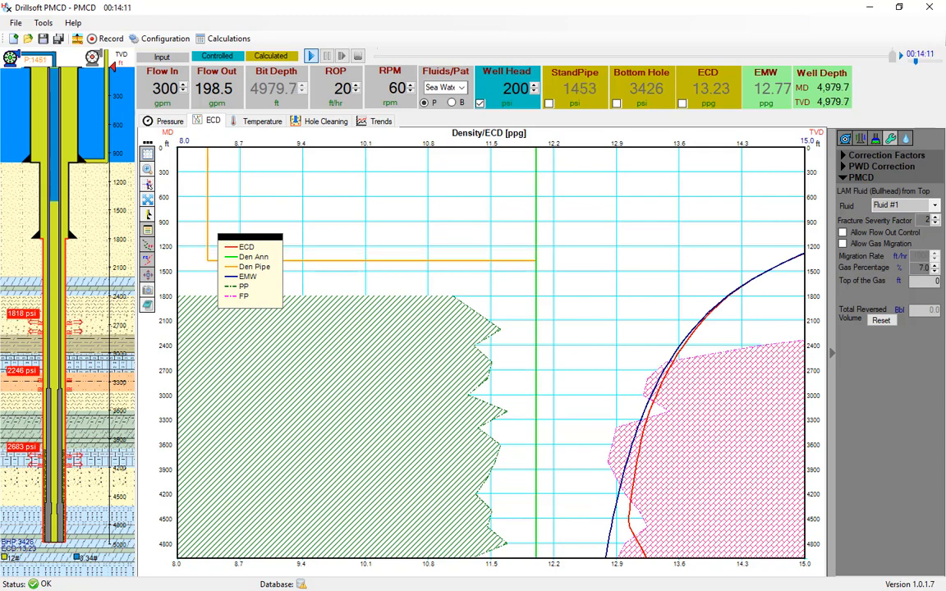
{"action": "left_click", "coordinate": [259, 121]}
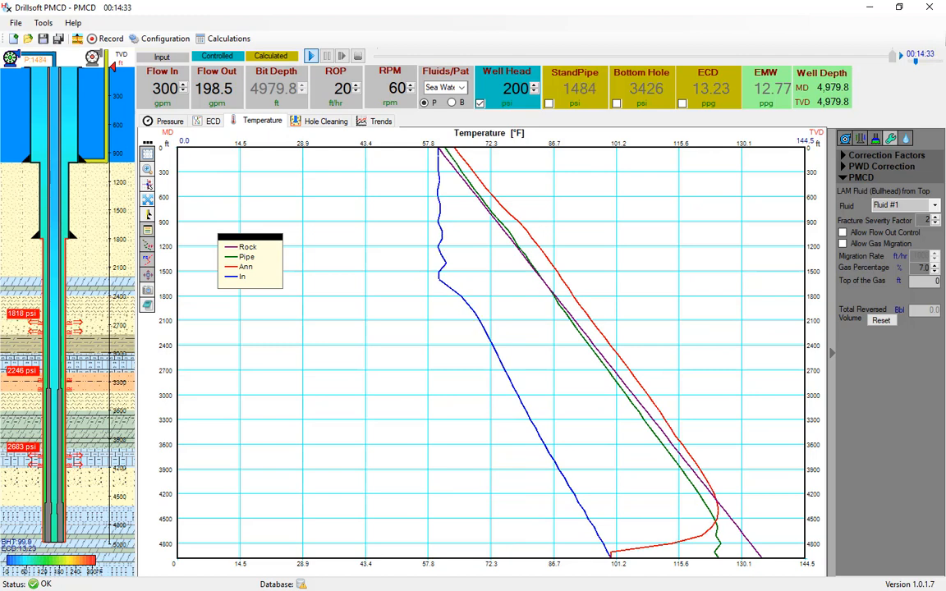
{"action": "left_click", "coordinate": [325, 121]}
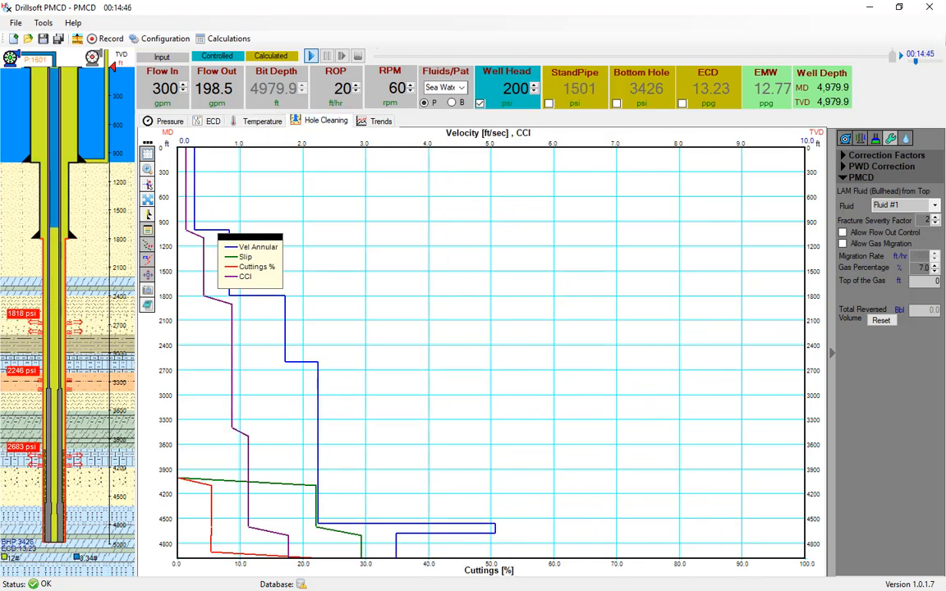
{"action": "left_click", "coordinate": [377, 121]}
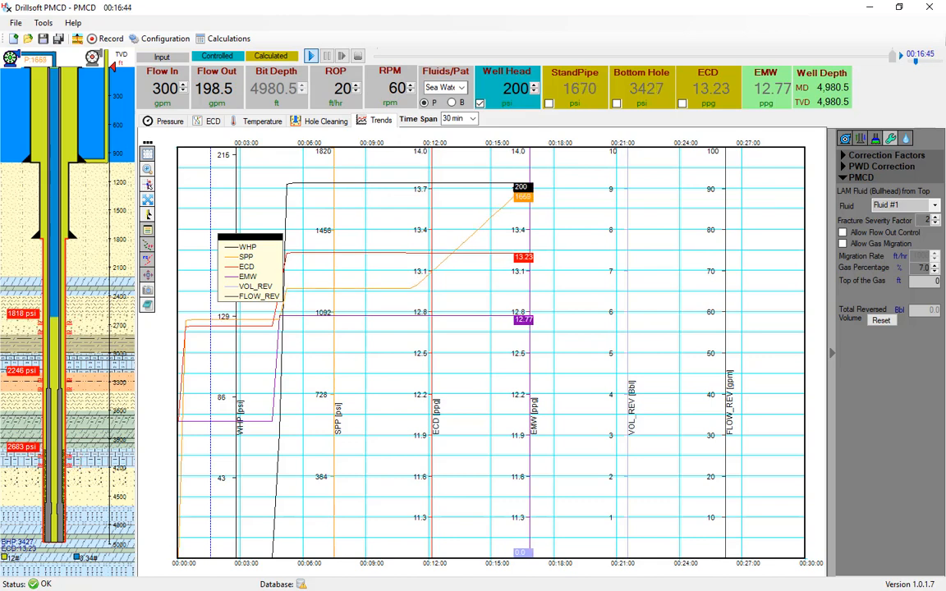
- Enable fluid tracking in the track and volume settings and select Fluid #1 as the tracked fluid
{"action": "left_click", "coordinate": [906, 139]}
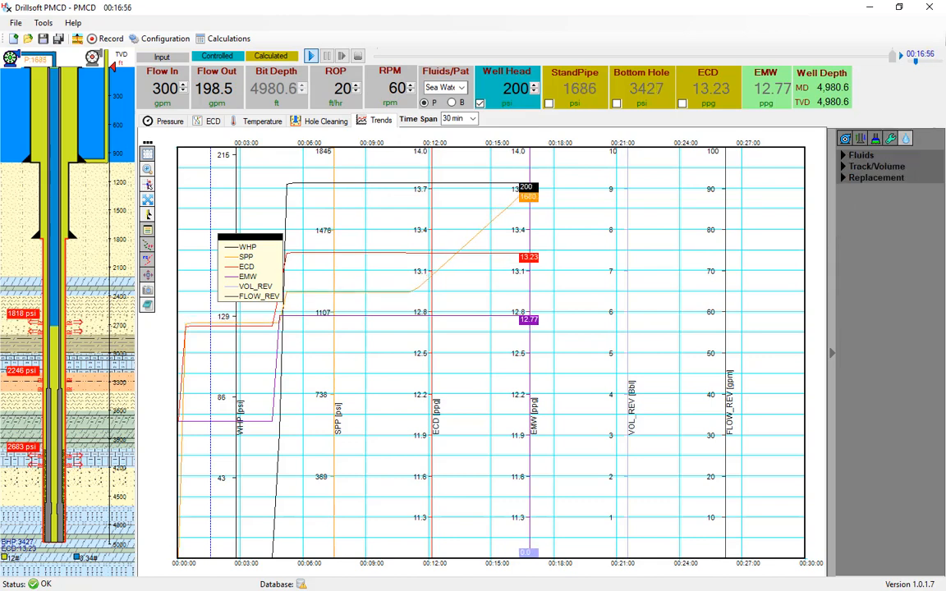
{"action": "left_click", "coordinate": [876, 167]}
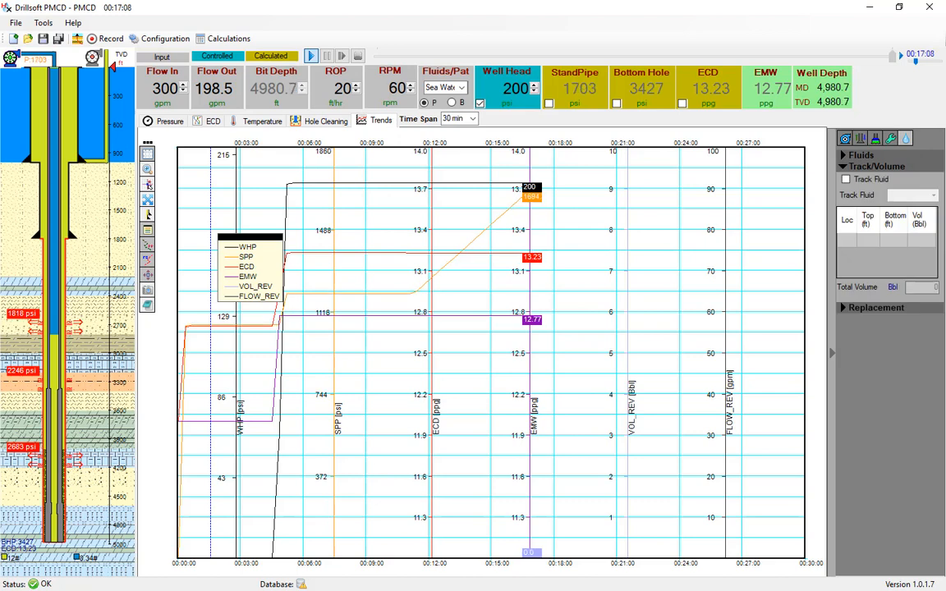
{"action": "left_click", "coordinate": [847, 179]}
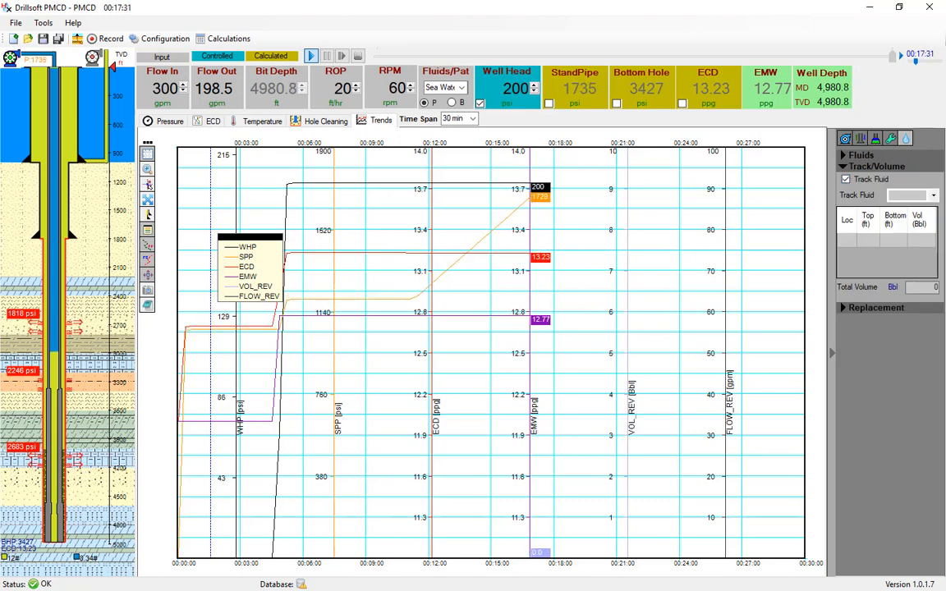
{"action": "left_click", "coordinate": [933, 195]}
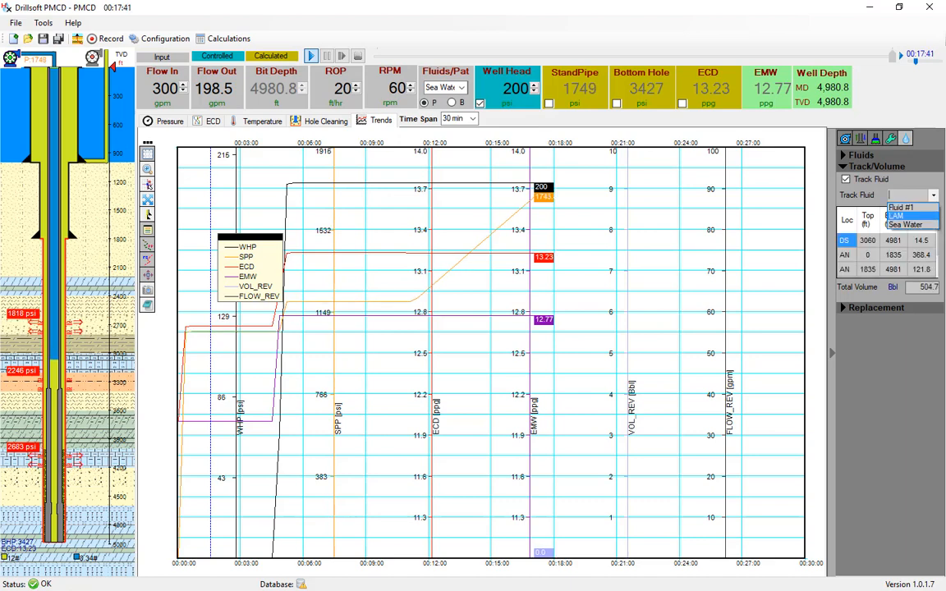
{"action": "left_click", "coordinate": [902, 207]}
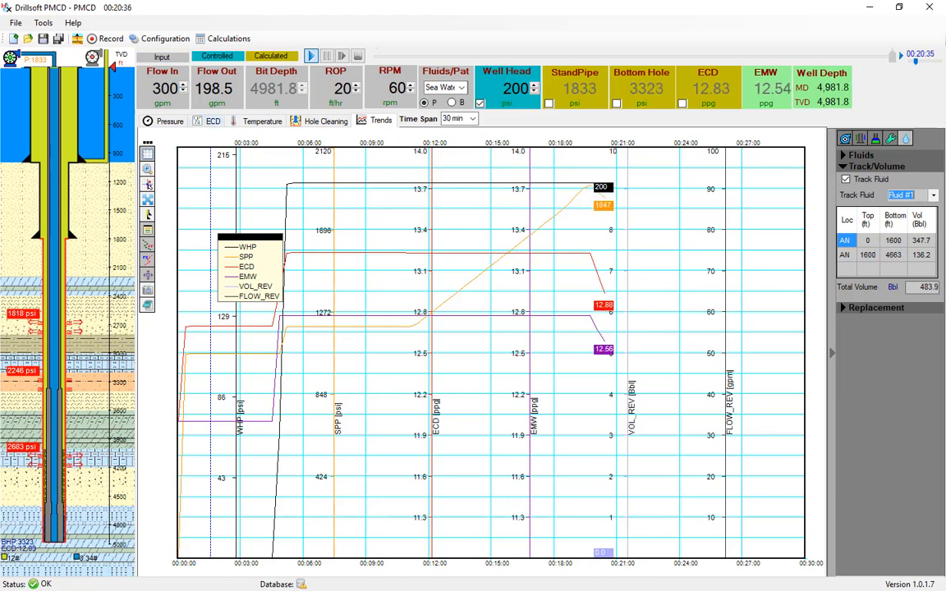
- Examine the density/ECD profile and the hole cleaning curves as sea water moves up the annulus
{"action": "left_click", "coordinate": [208, 120]}
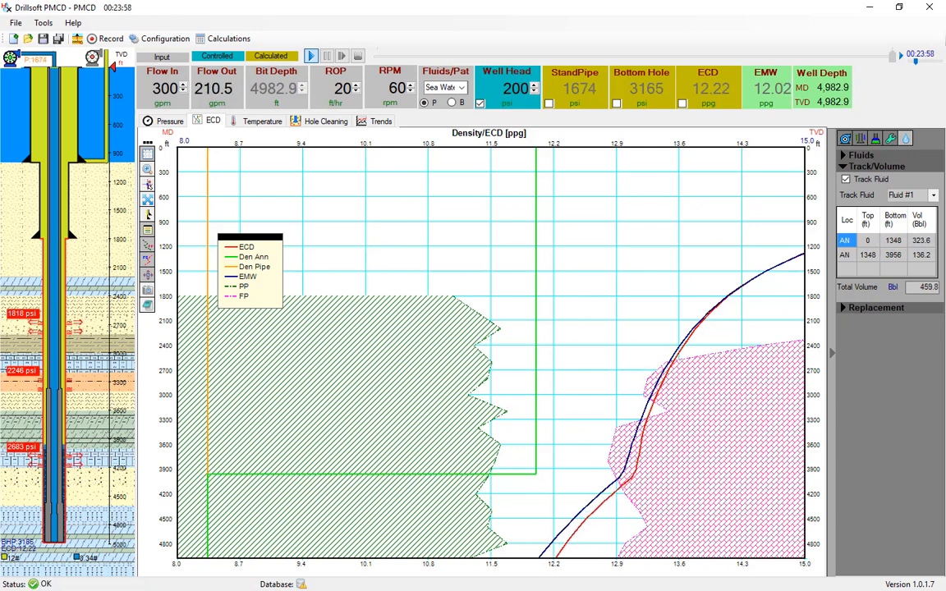
{"action": "left_click", "coordinate": [327, 121]}
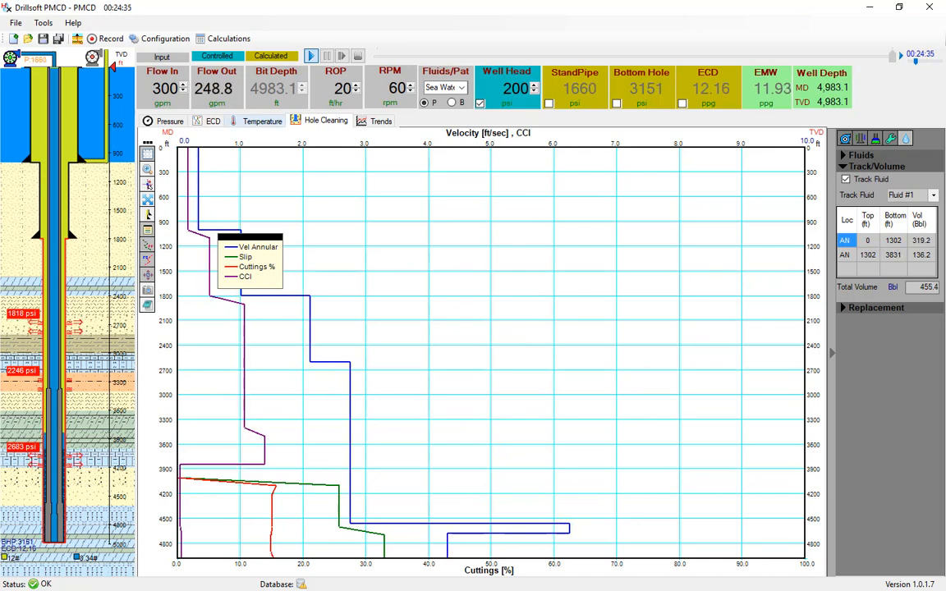
{"action": "left_click", "coordinate": [209, 121]}
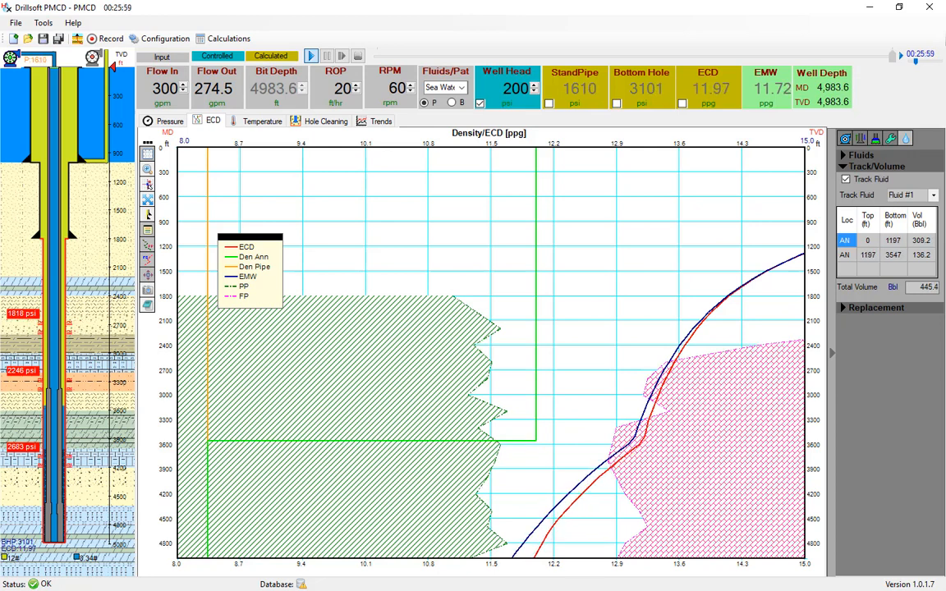
- Set the PMCD bullhead fluid from the top to LAM
{"action": "left_click", "coordinate": [891, 138]}
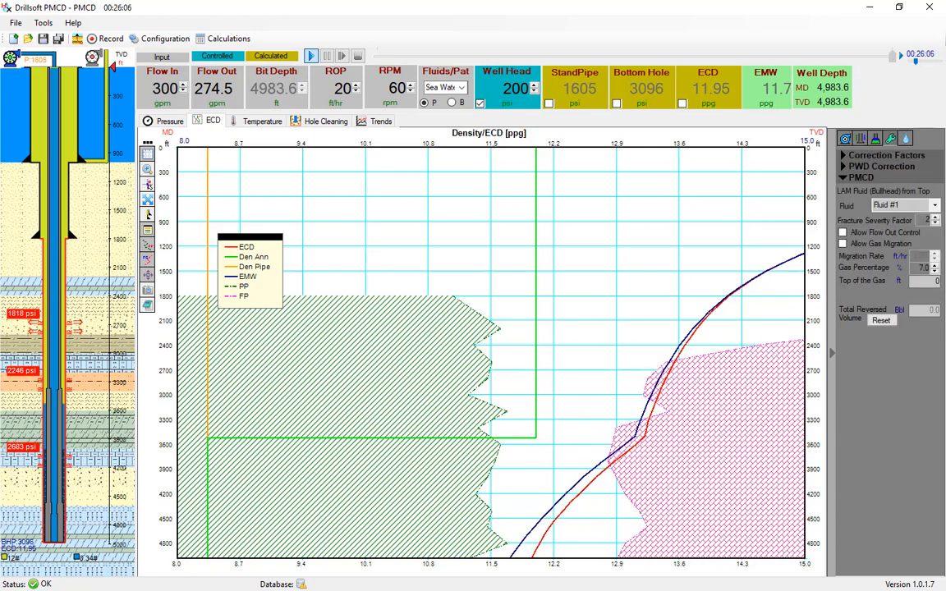
{"action": "left_click", "coordinate": [935, 205]}
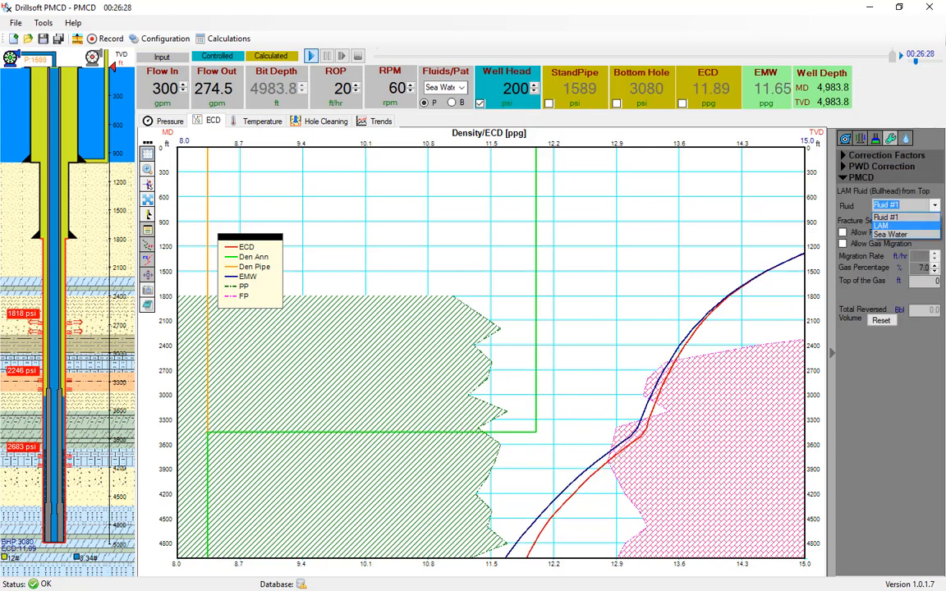
{"action": "left_click", "coordinate": [883, 226]}
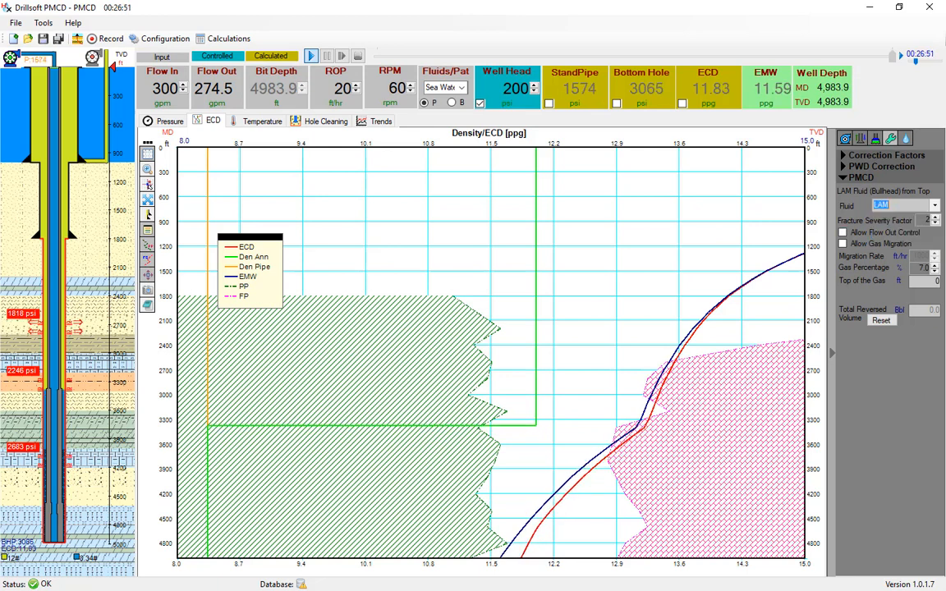
- Allow flow out control in the PMCD settings and set the flow out to -300 gpm for bullheading
{"action": "double_click", "coordinate": [213, 88]}
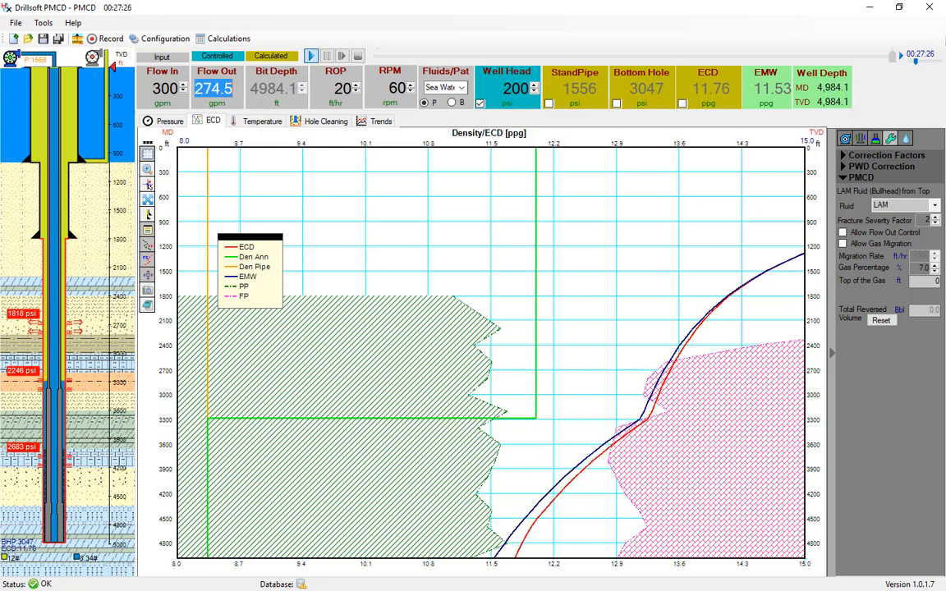
{"action": "key", "text": "Delete"}
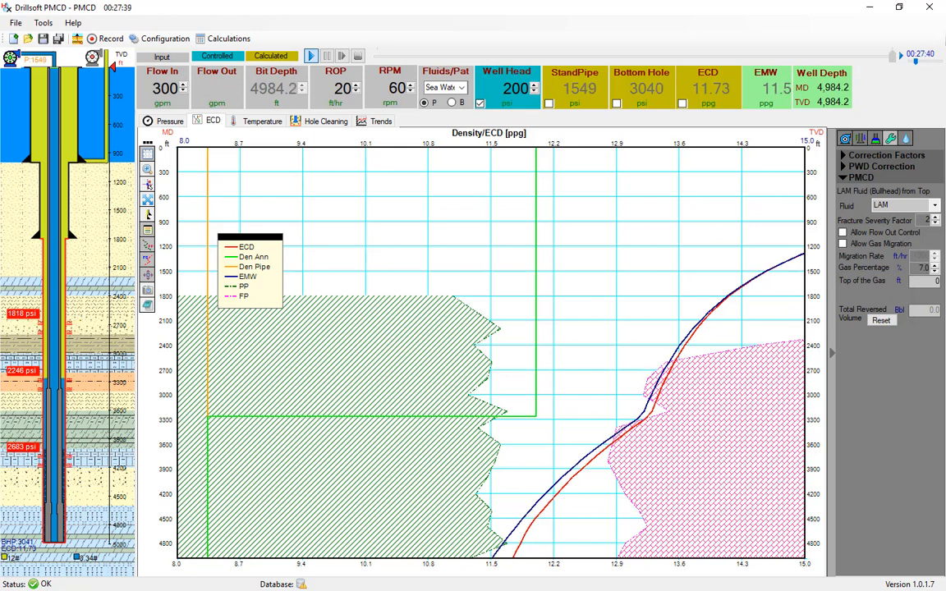
{"action": "left_click", "coordinate": [843, 233]}
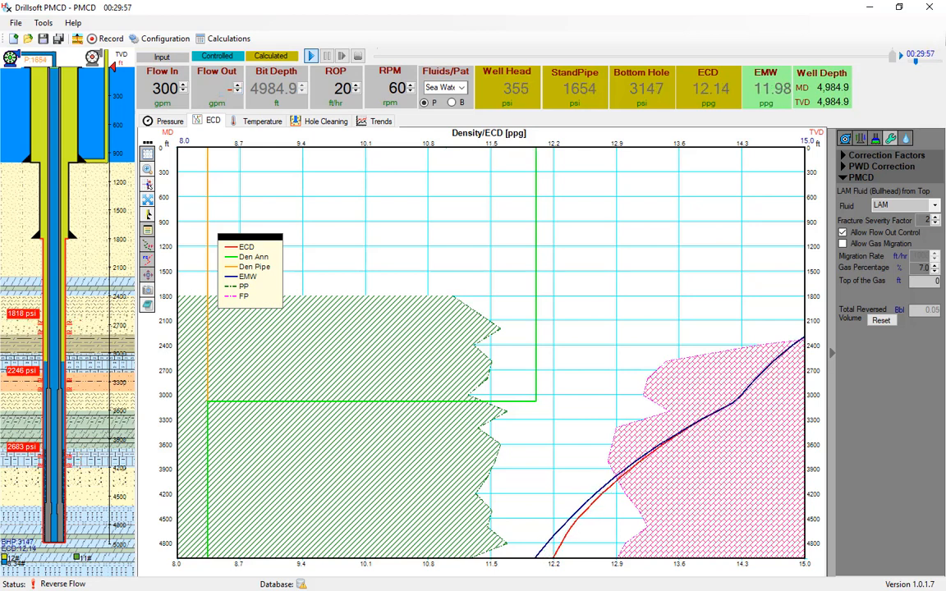
{"action": "type", "text": "00"}
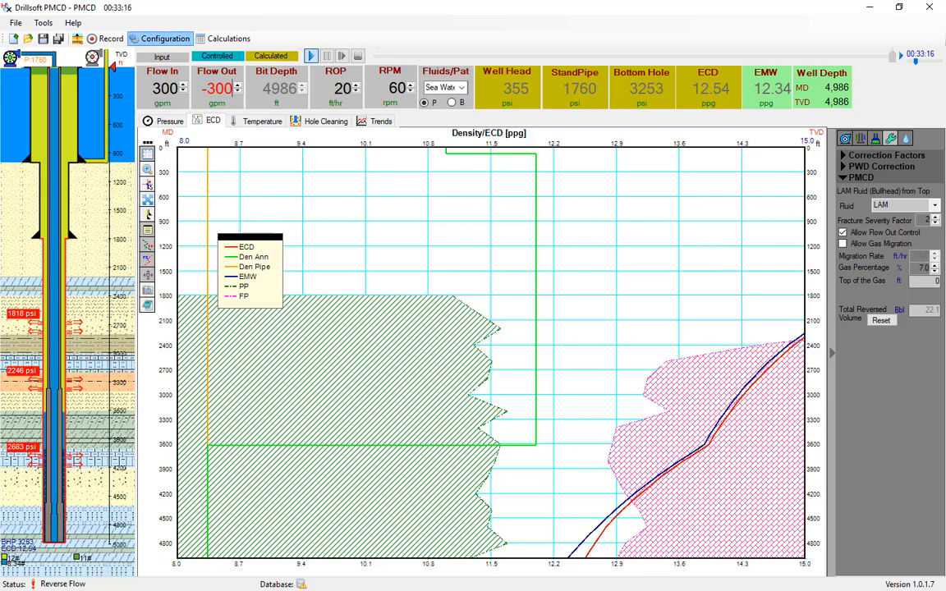
- Examine the density, rheology and thermal properties of the fluids in the configuration, and close it without changes
{"action": "left_click", "coordinate": [160, 38]}
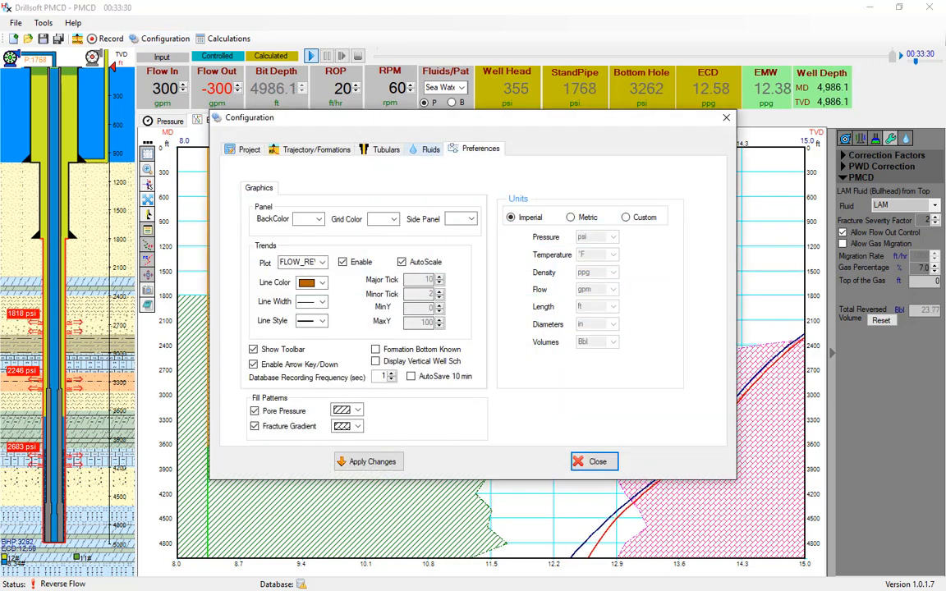
{"action": "left_click", "coordinate": [427, 150]}
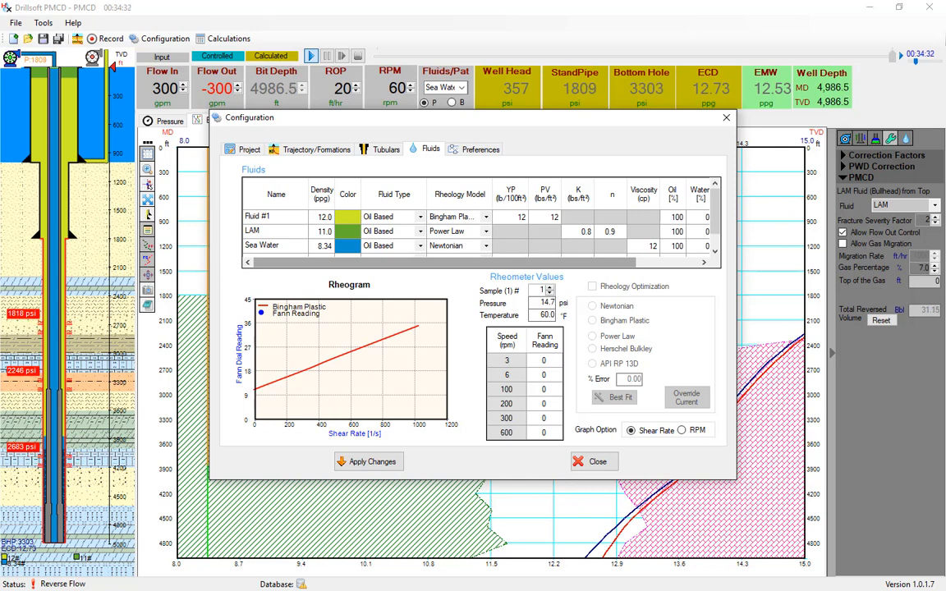
{"action": "scroll", "coordinate": [481, 218], "scroll_direction": "right", "scroll_amount": 2}
{"action": "scroll", "coordinate": [481, 218], "scroll_direction": "left", "scroll_amount": 3}
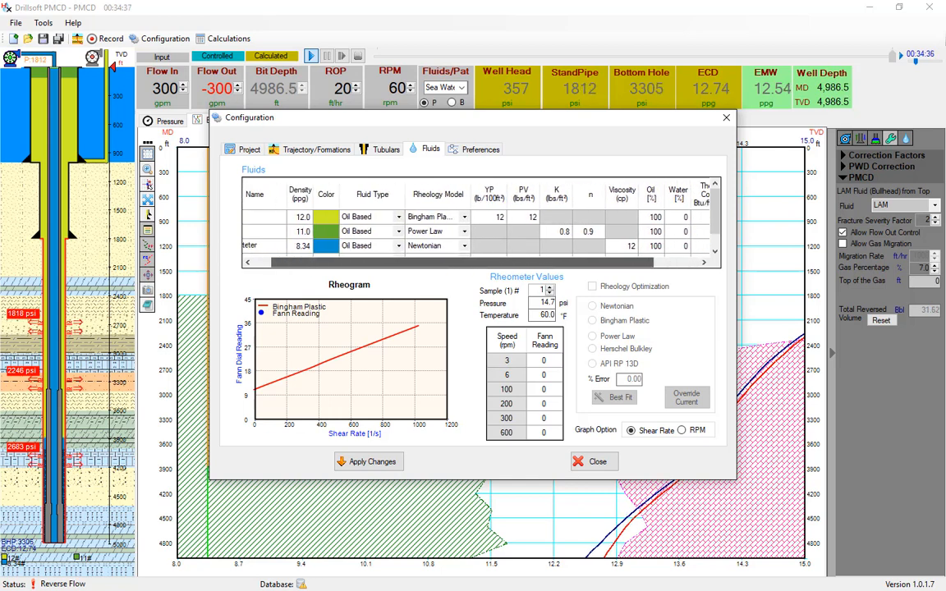
{"action": "scroll", "coordinate": [481, 218], "scroll_direction": "right", "scroll_amount": 2}
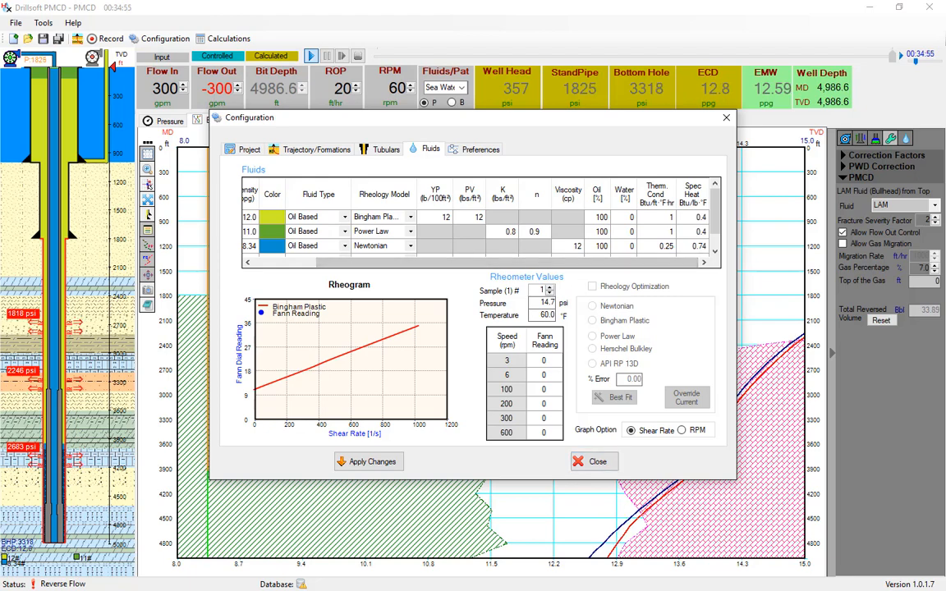
{"action": "left_click", "coordinate": [594, 461]}
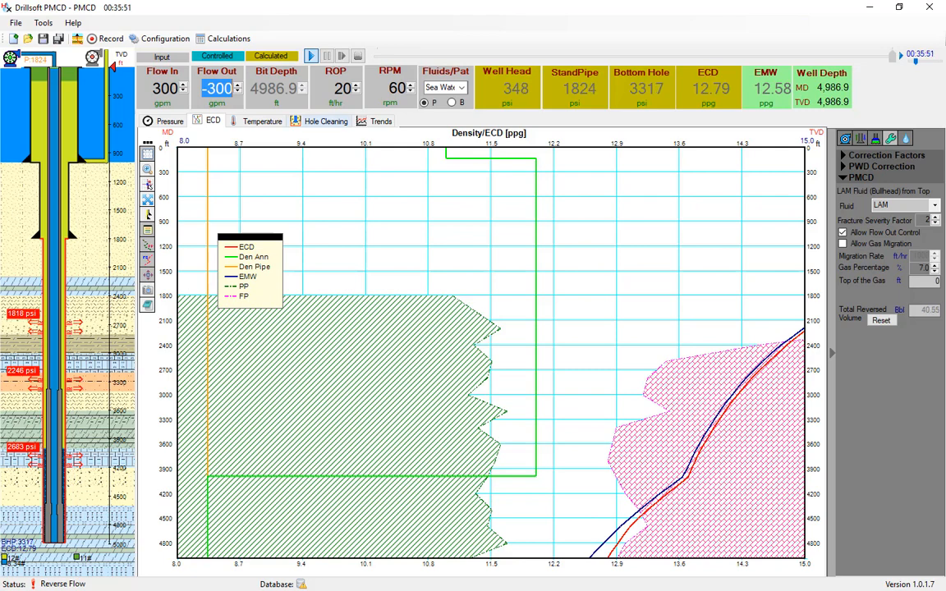
- Show the hole cleaning curves and move the legend into the empty area of the plot
{"action": "left_click", "coordinate": [322, 121]}
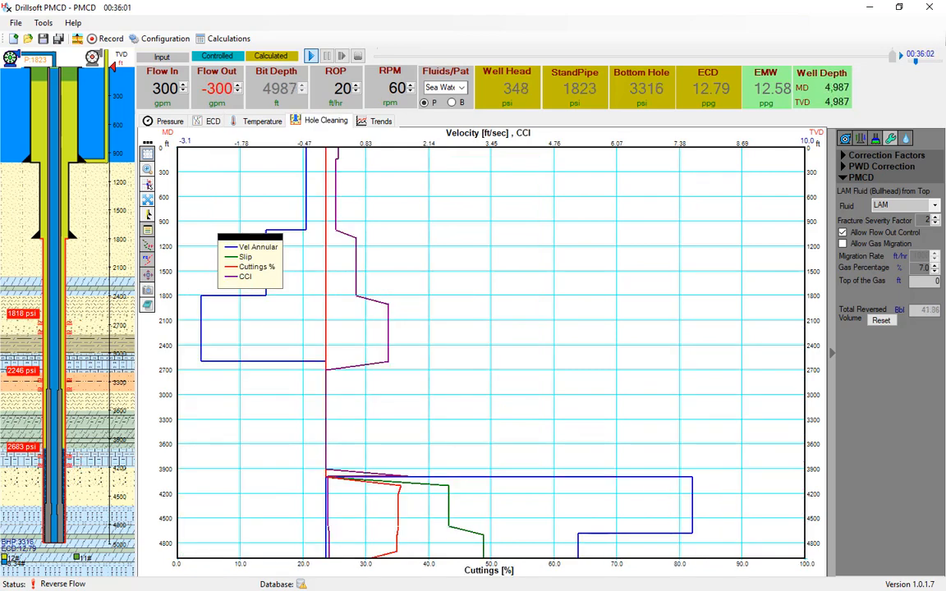
{"action": "left_click_drag", "start_coordinate": [250, 238], "coordinate": [572, 225]}
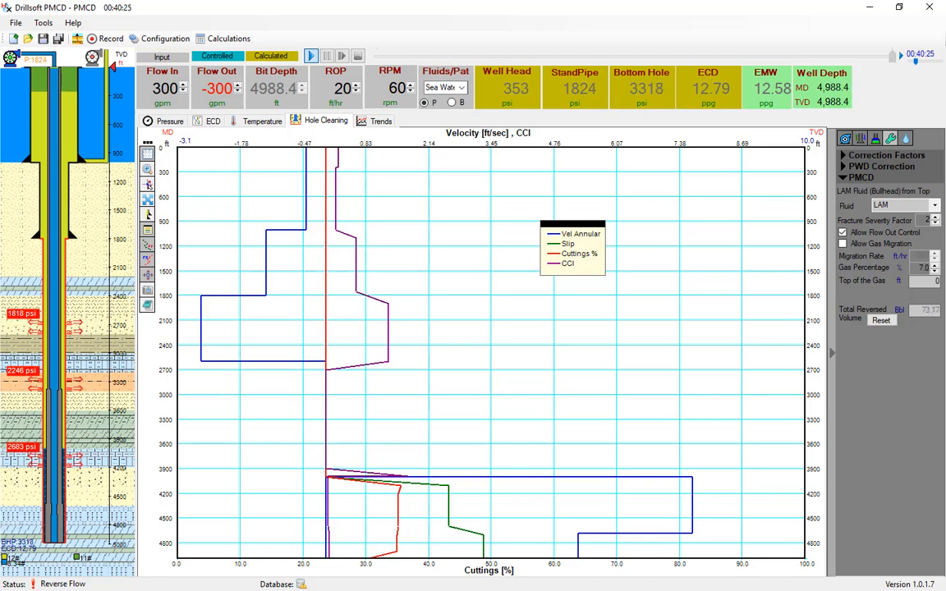
- Set the volume tracking to the LAM fluid and raise the simulation speed
{"action": "left_click", "coordinate": [906, 139]}
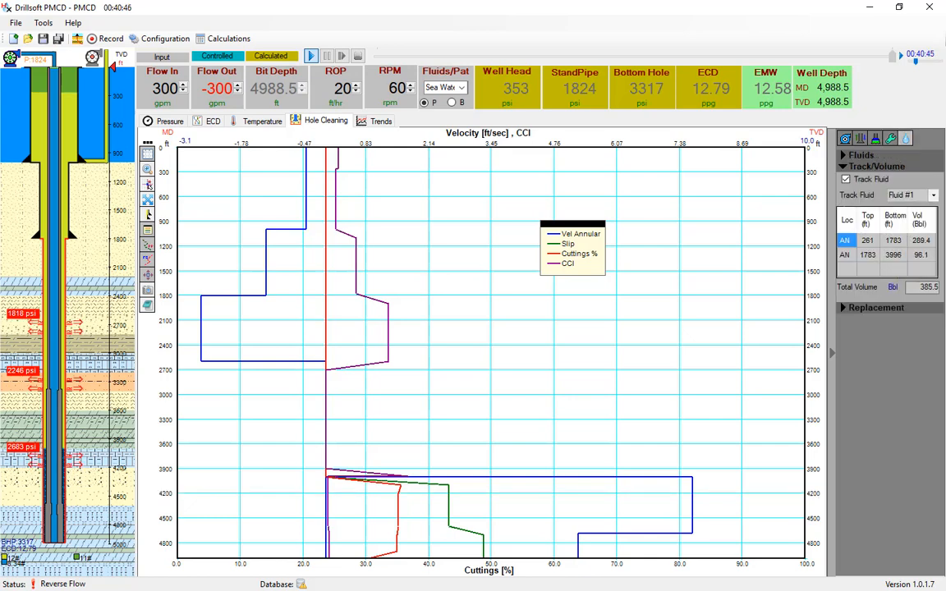
{"action": "left_click", "coordinate": [934, 196]}
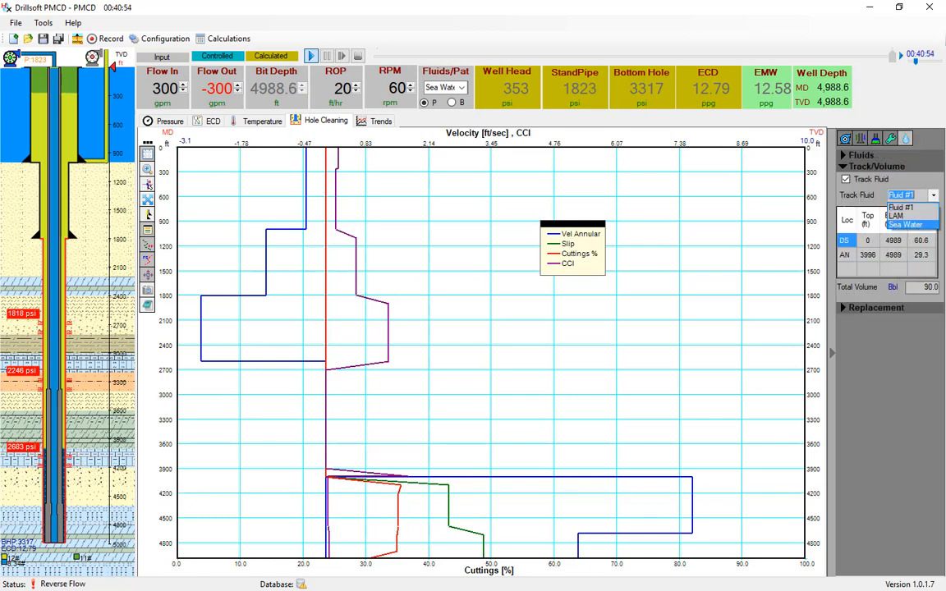
{"action": "key", "text": "Down"}
{"action": "key", "text": "Return"}
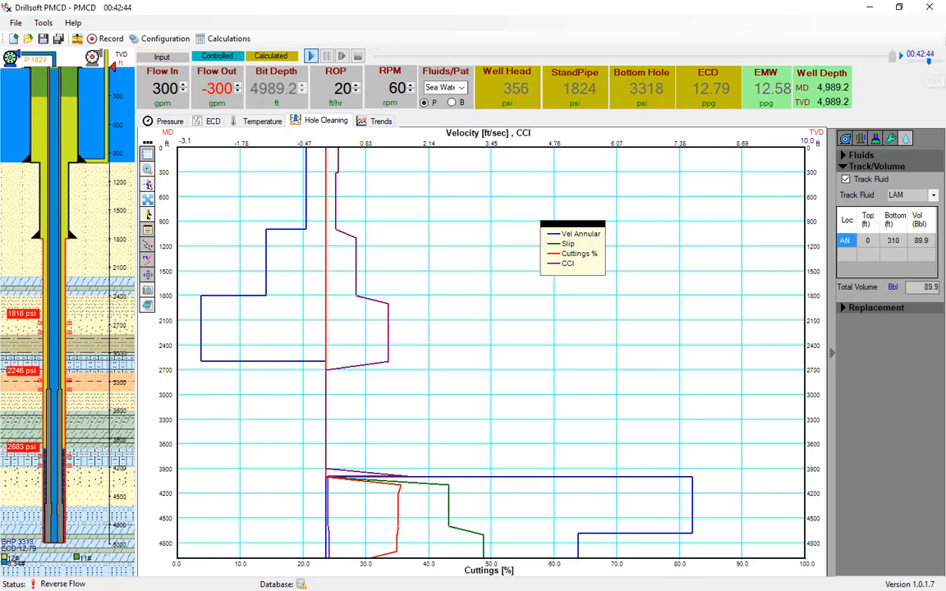
{"action": "left_click_drag", "start_coordinate": [929, 61], "coordinate": [941, 62]}
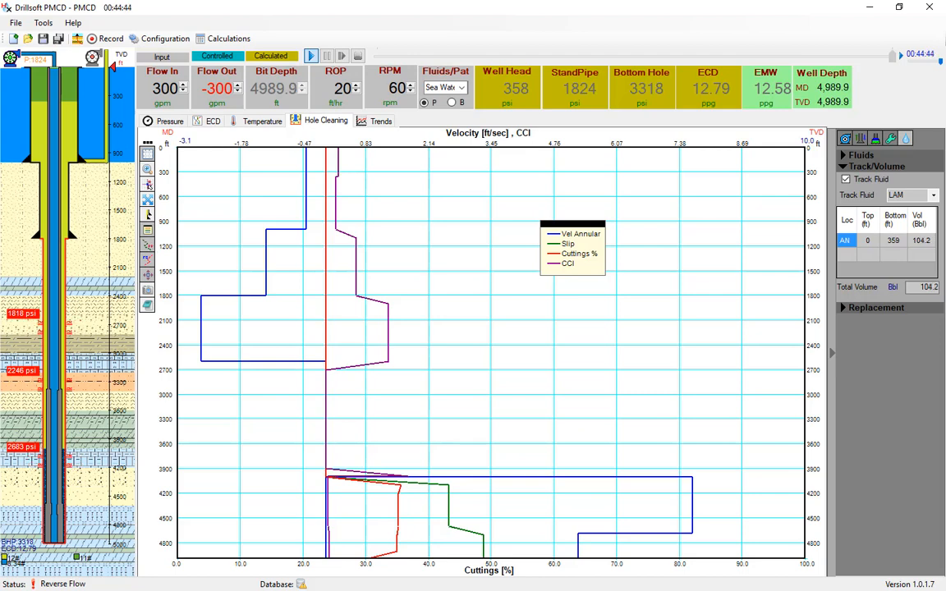
- Check the density/ECD profile and the PMCD settings, and plot the trends over a 2 hrs time span
{"action": "left_click", "coordinate": [212, 121]}
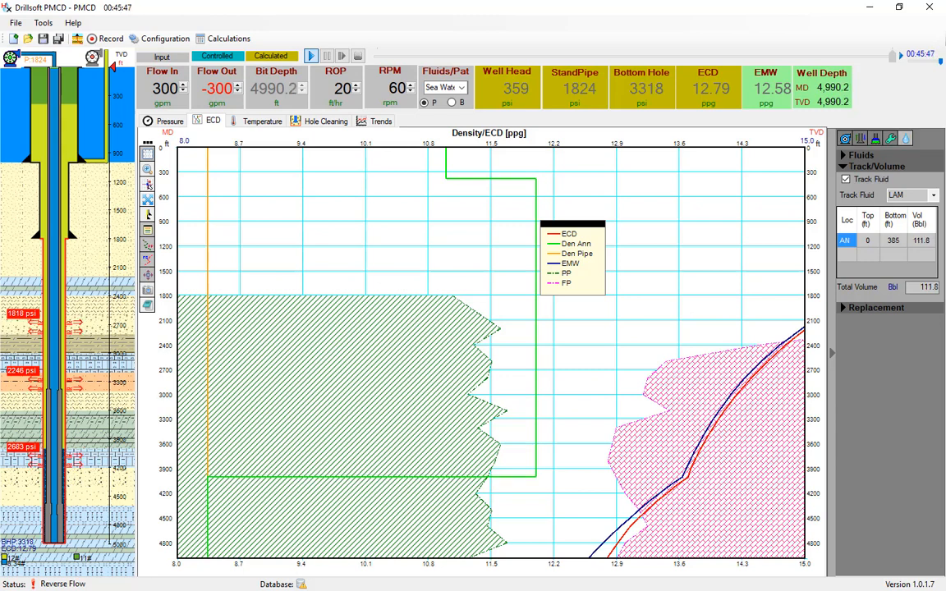
{"action": "left_click", "coordinate": [892, 139]}
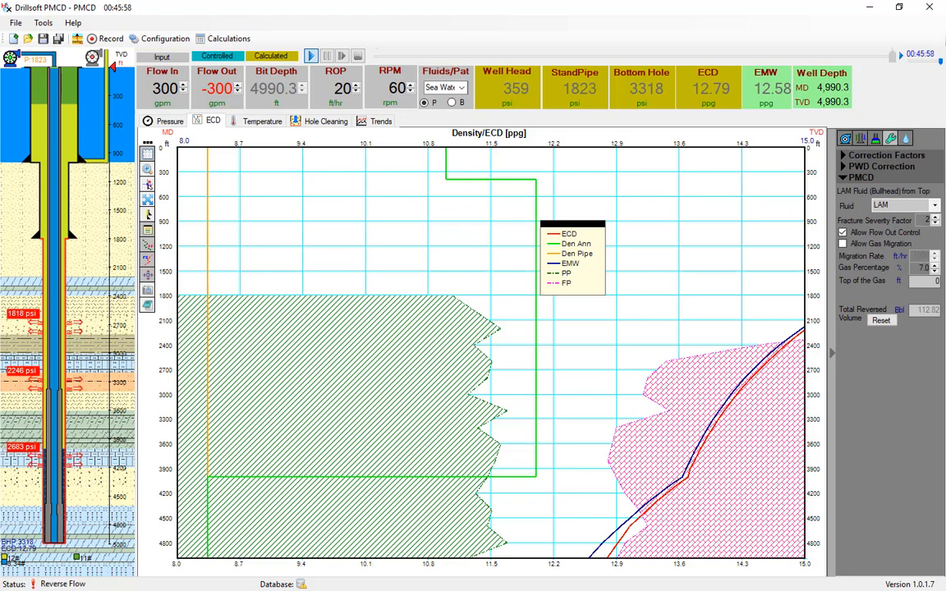
{"action": "left_click", "coordinate": [381, 121]}
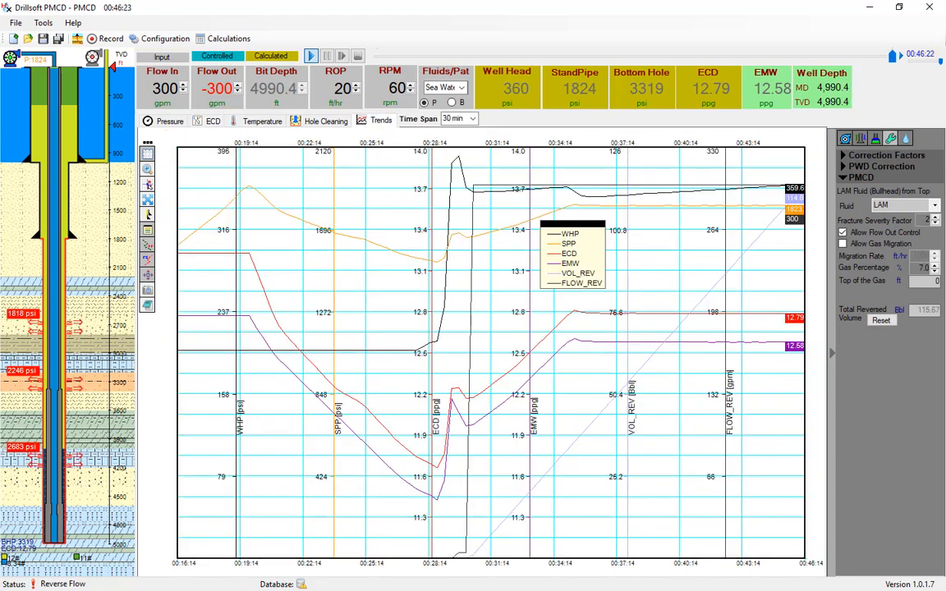
{"action": "left_click", "coordinate": [454, 118]}
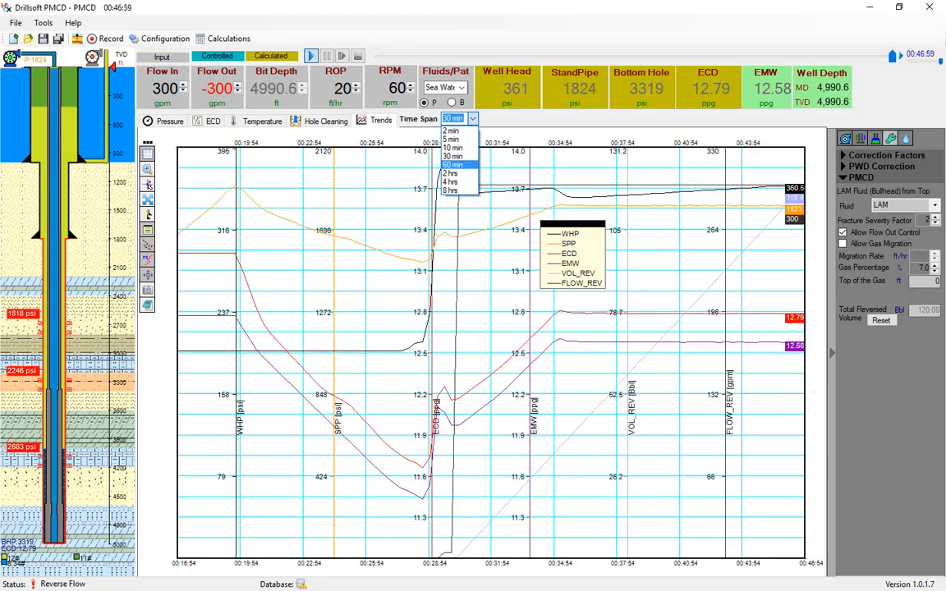
{"action": "left_click", "coordinate": [451, 173]}
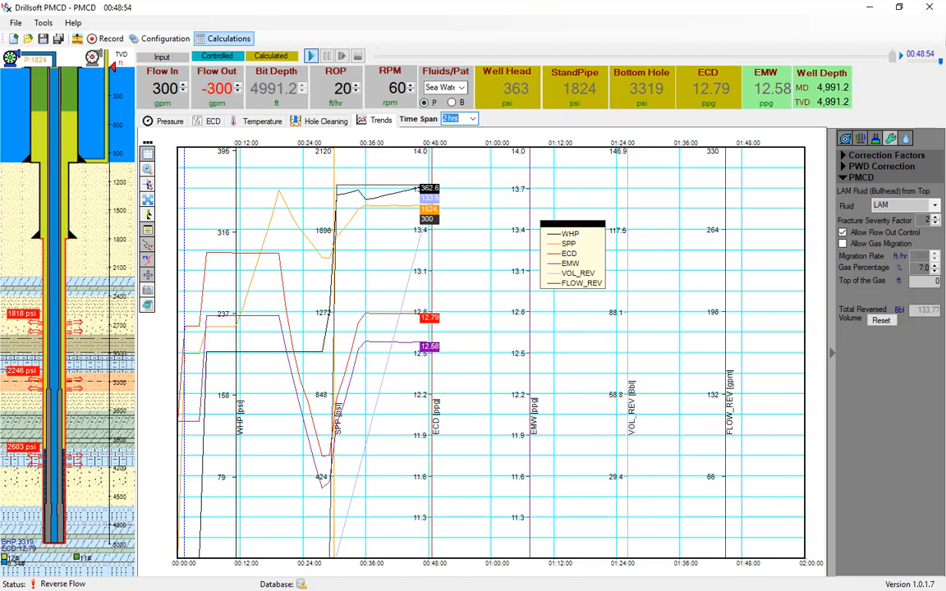
- Set the FLOW_REV trend line color to green in the configuration preferences
{"action": "left_click", "coordinate": [158, 39]}
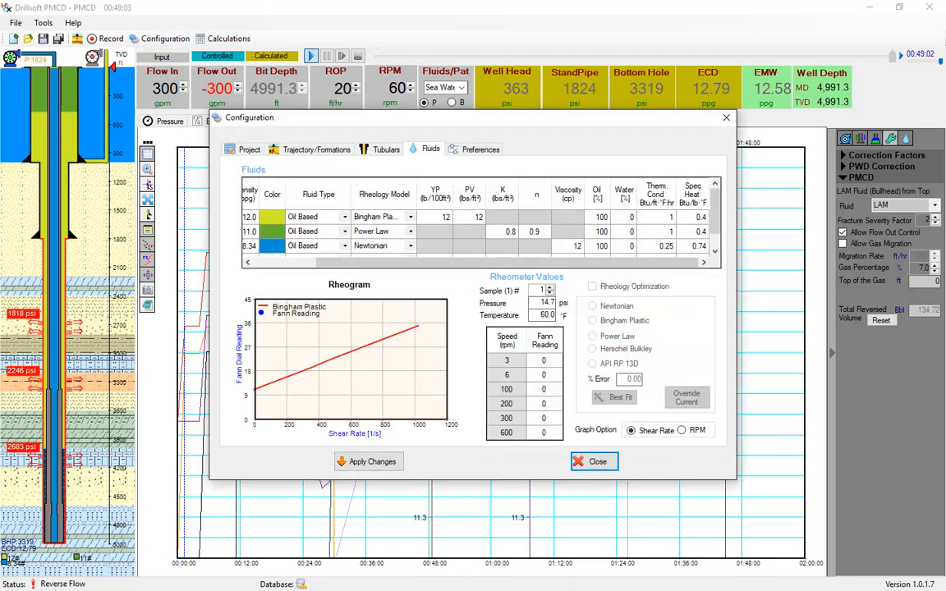
{"action": "left_click", "coordinate": [480, 149]}
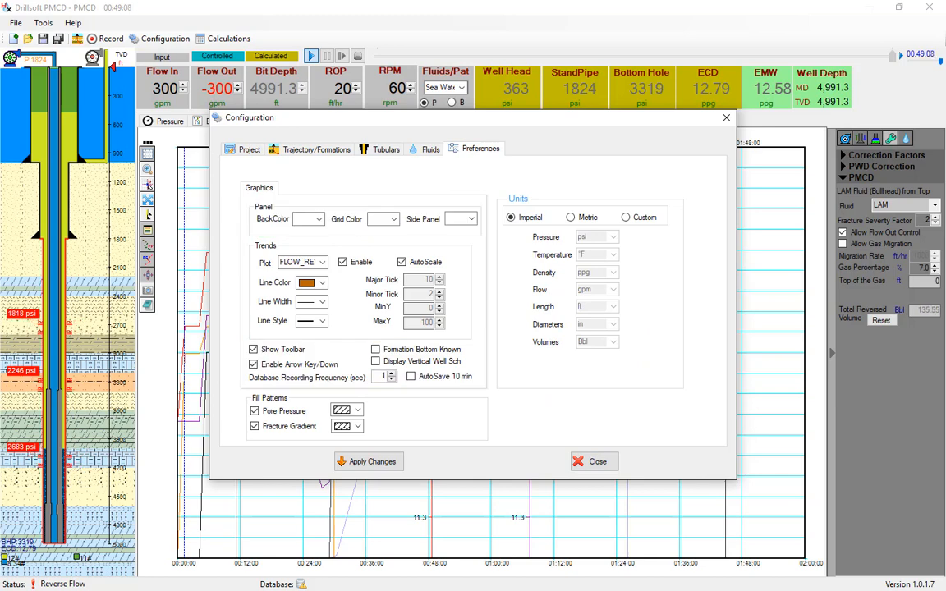
{"action": "left_click", "coordinate": [322, 282]}
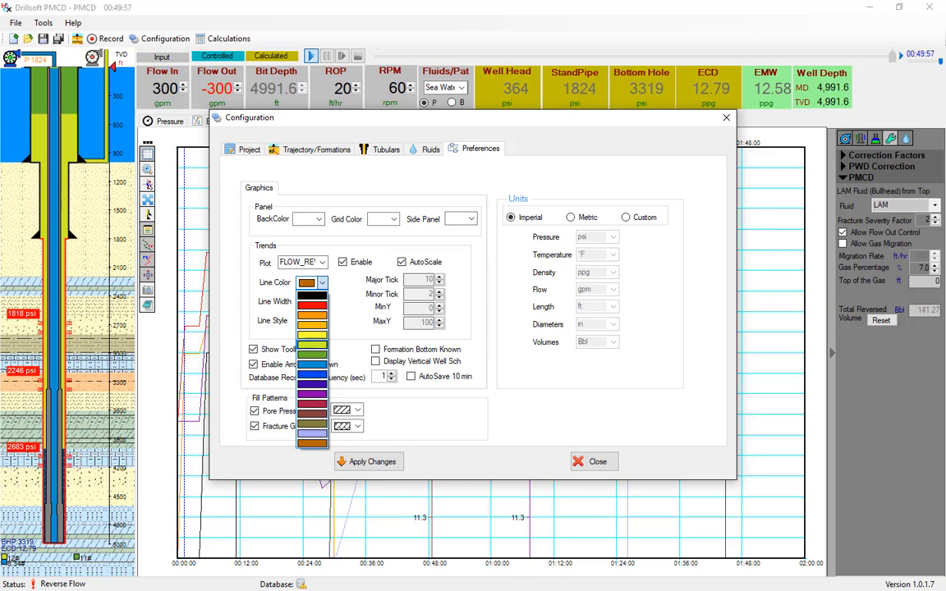
{"action": "left_click", "coordinate": [312, 443]}
{"action": "left_click_drag", "start_coordinate": [370, 117], "coordinate": [403, 156]}
{"action": "left_click", "coordinate": [345, 321]}
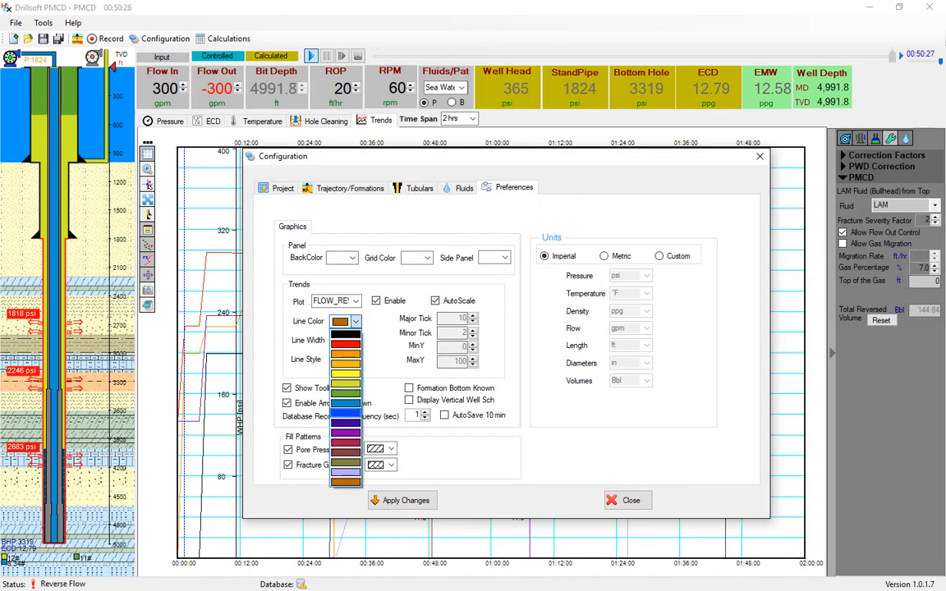
{"action": "left_click", "coordinate": [346, 394]}
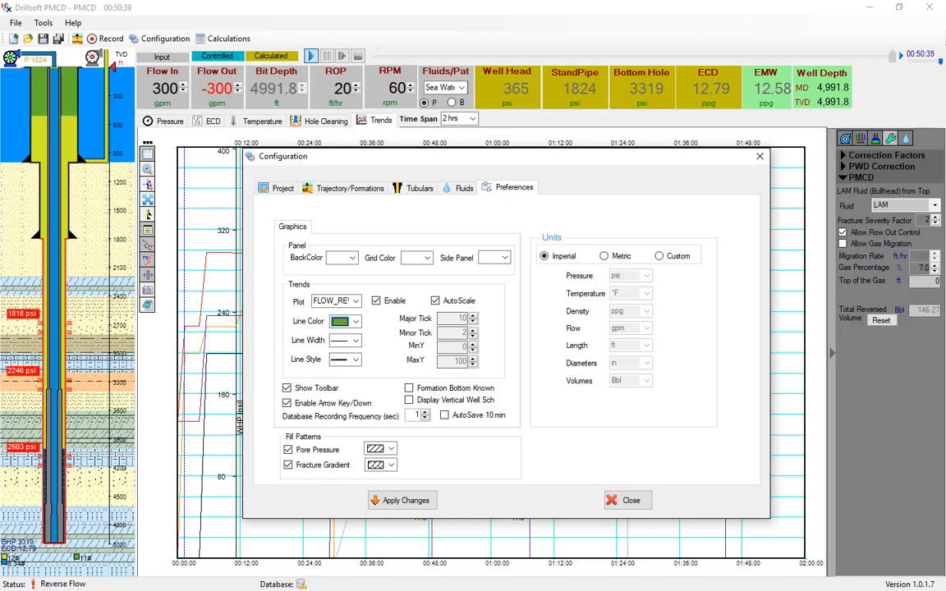
- Give the FLOW_REV trend a thicker line with a dash-dot-dot style and apply the changes
{"action": "left_click", "coordinate": [355, 360]}
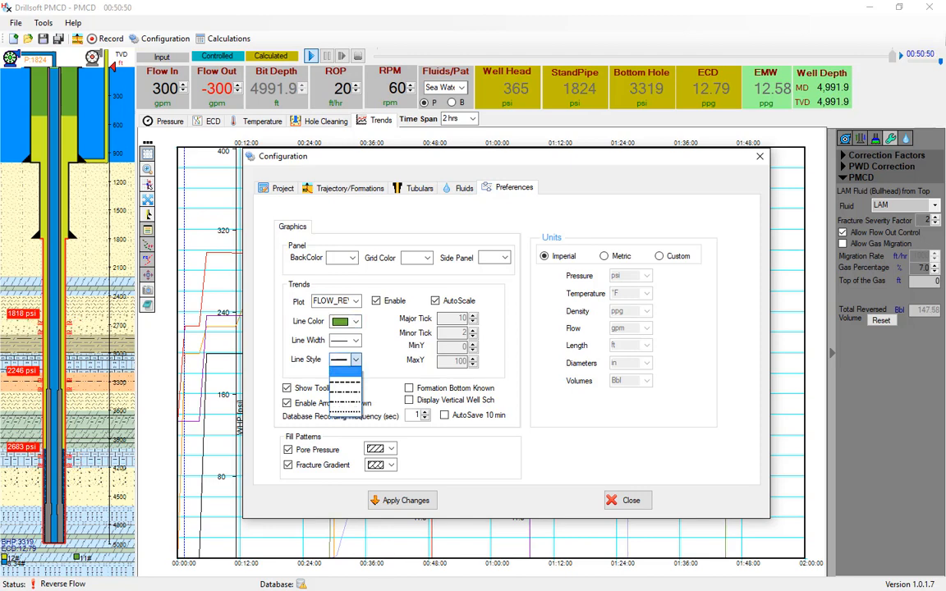
{"action": "left_click", "coordinate": [354, 360]}
{"action": "left_click", "coordinate": [356, 340]}
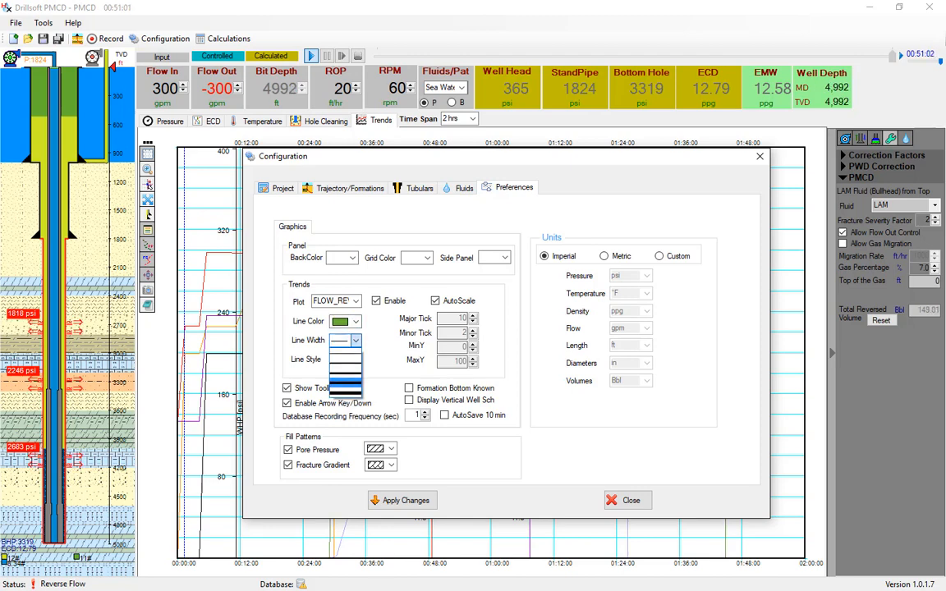
{"action": "left_click", "coordinate": [345, 382]}
{"action": "left_click", "coordinate": [355, 360]}
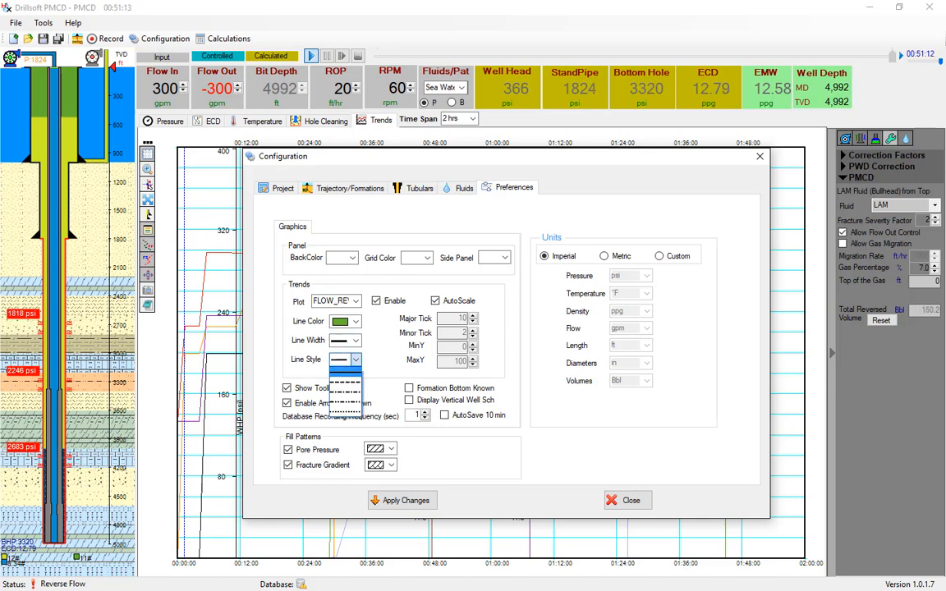
{"action": "left_click", "coordinate": [345, 403]}
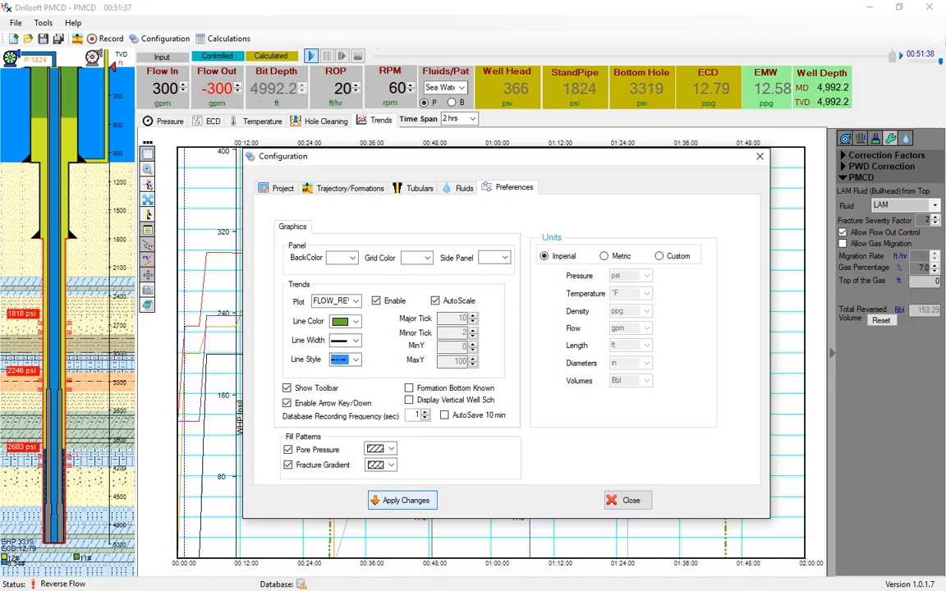
{"action": "left_click", "coordinate": [403, 500]}
- Change the VOL_REV trend to a thicker yellow line and apply the changes
{"action": "left_click", "coordinate": [356, 301]}
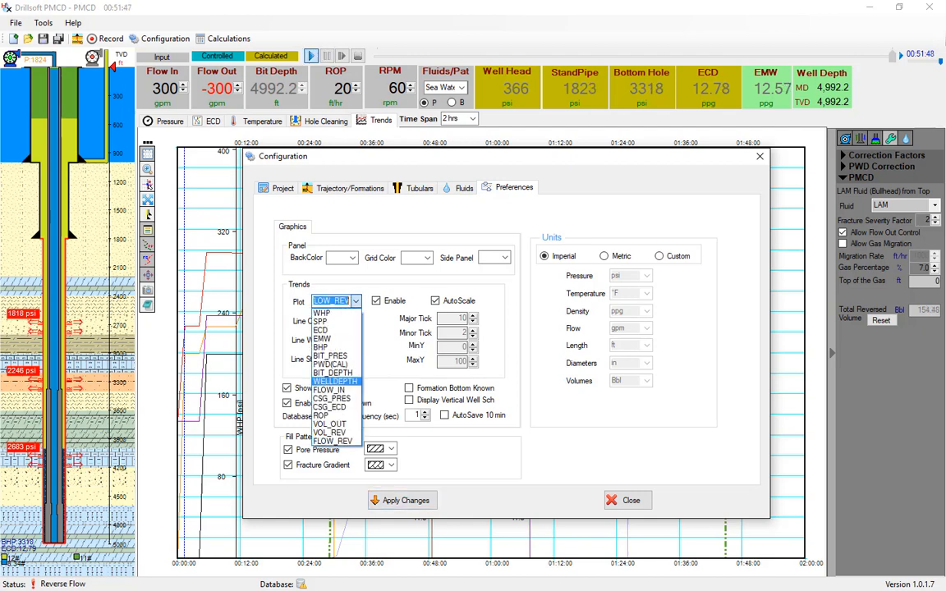
{"action": "left_click", "coordinate": [332, 432]}
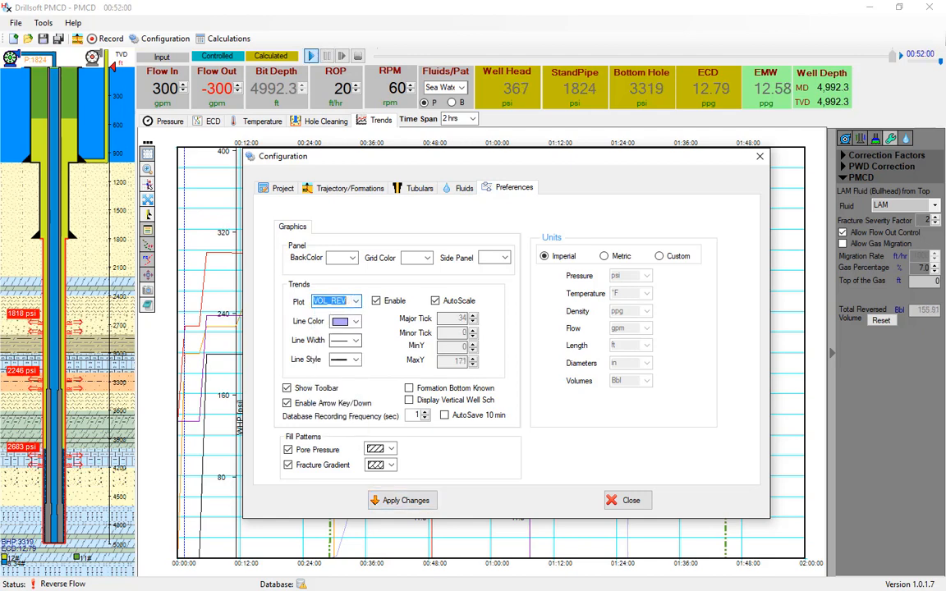
{"action": "left_click", "coordinate": [356, 321]}
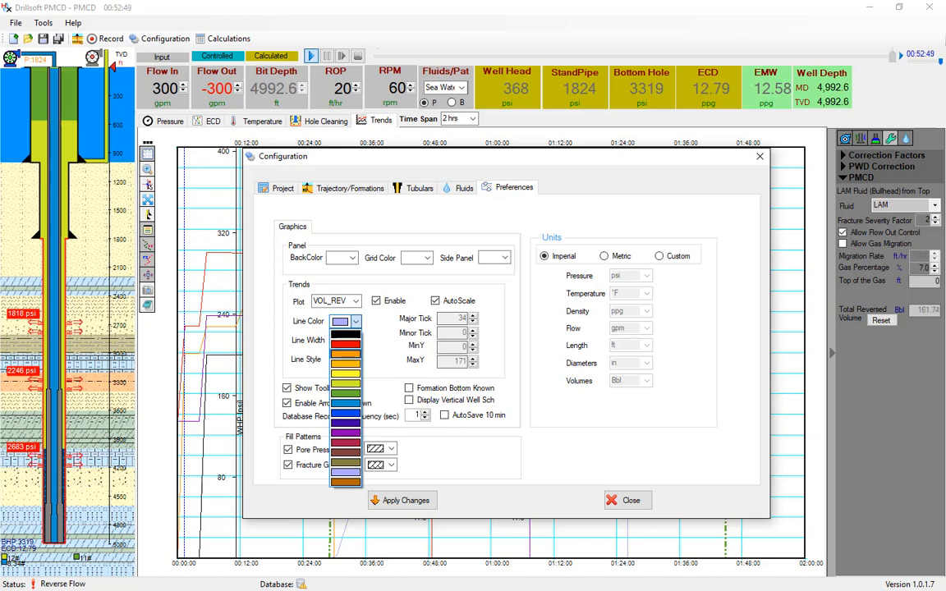
{"action": "left_click", "coordinate": [346, 364]}
{"action": "left_click_drag", "start_coordinate": [395, 156], "coordinate": [419, 177]}
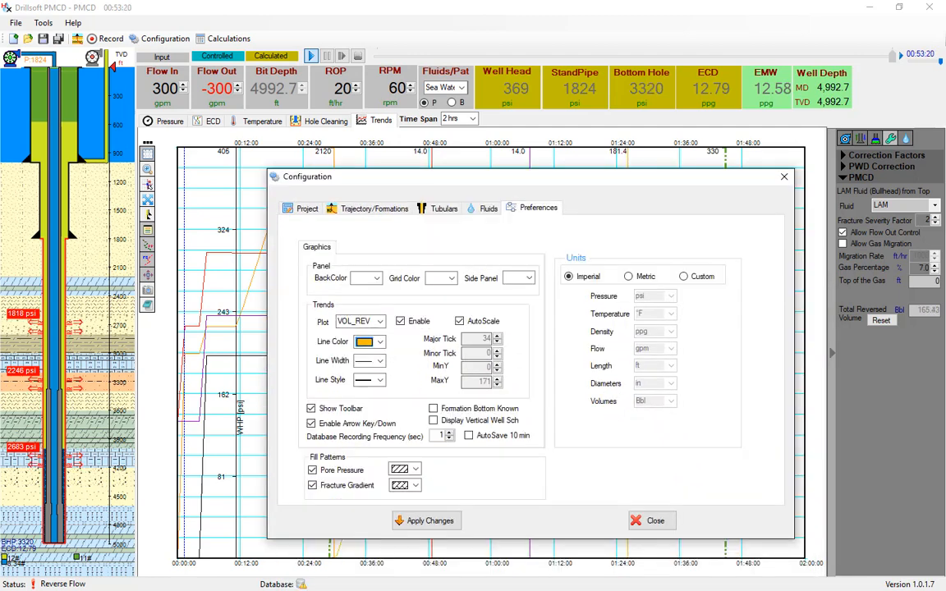
{"action": "left_click", "coordinate": [380, 341]}
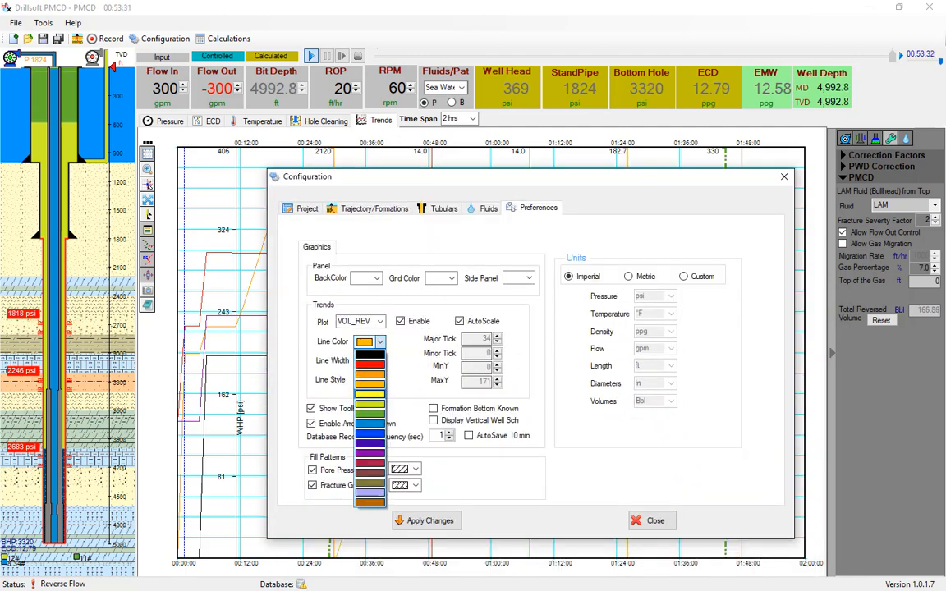
{"action": "left_click", "coordinate": [371, 394]}
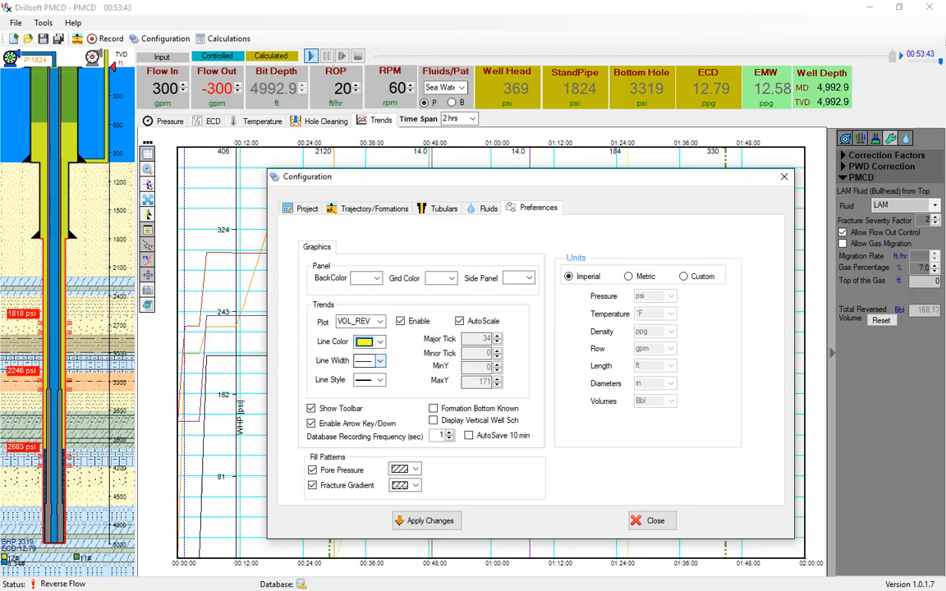
{"action": "left_click", "coordinate": [380, 362]}
{"action": "left_click", "coordinate": [370, 402]}
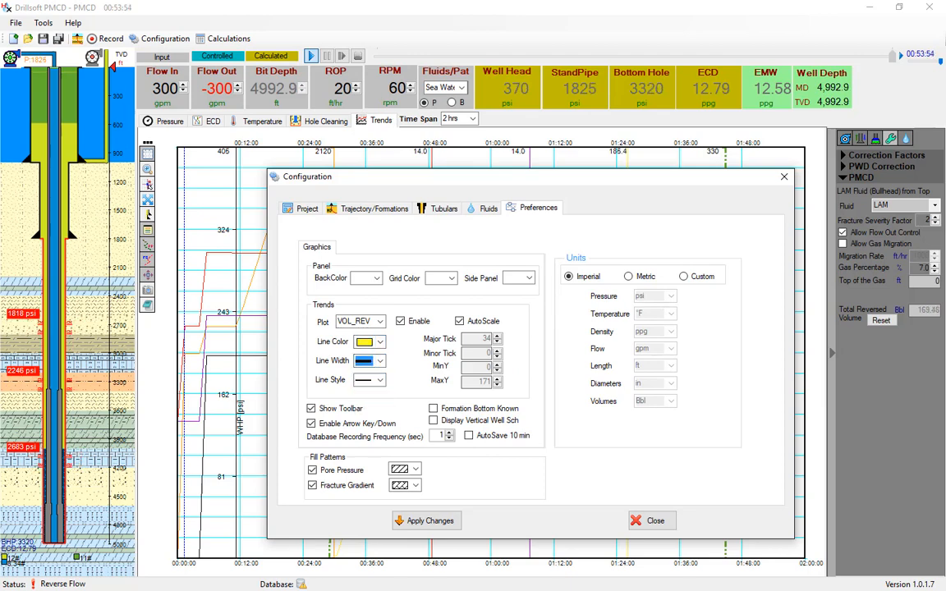
{"action": "left_click", "coordinate": [427, 520]}
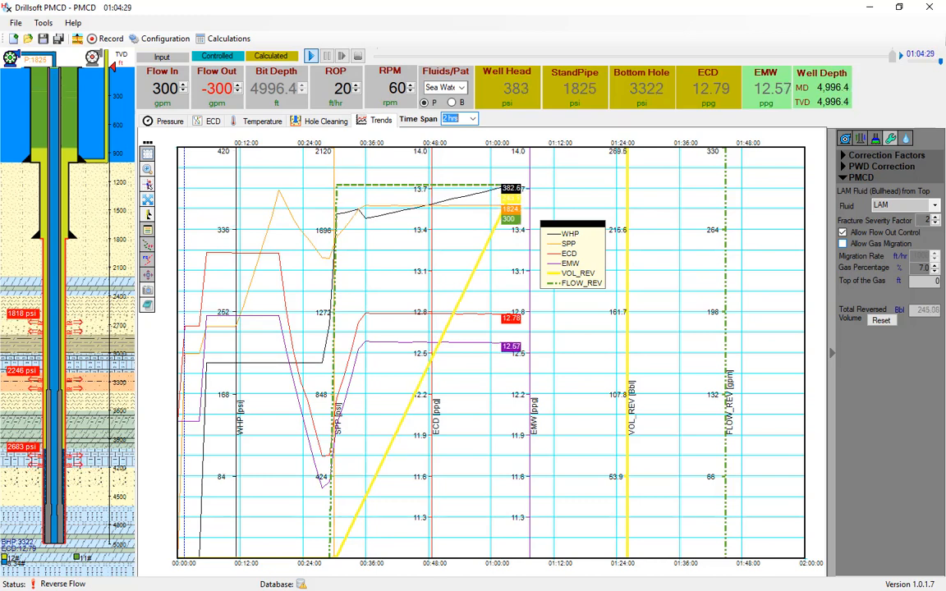
- Allow gas migration in the PMCD settings and show the hole cleaning curves
{"action": "left_click", "coordinate": [844, 244]}
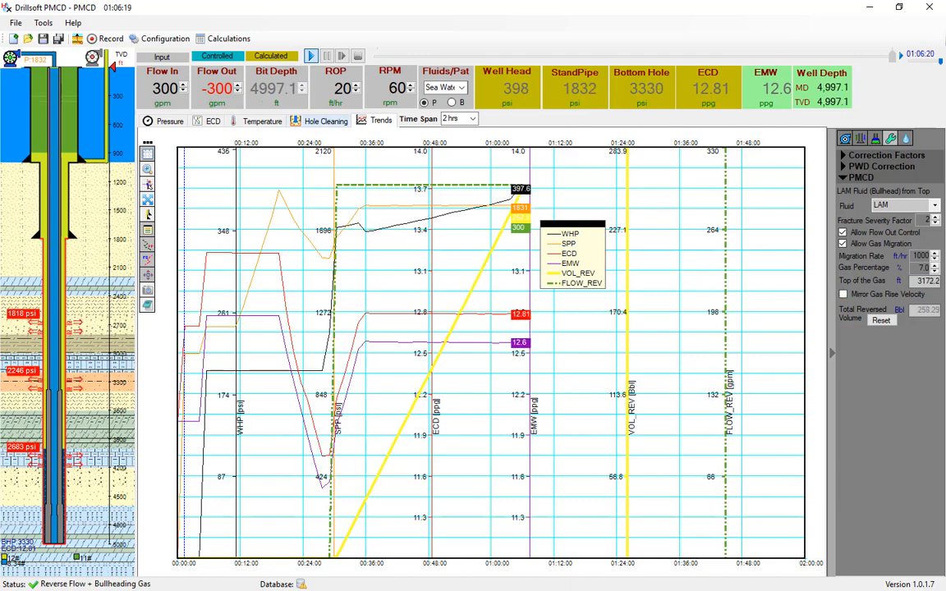
{"action": "left_click", "coordinate": [326, 121]}
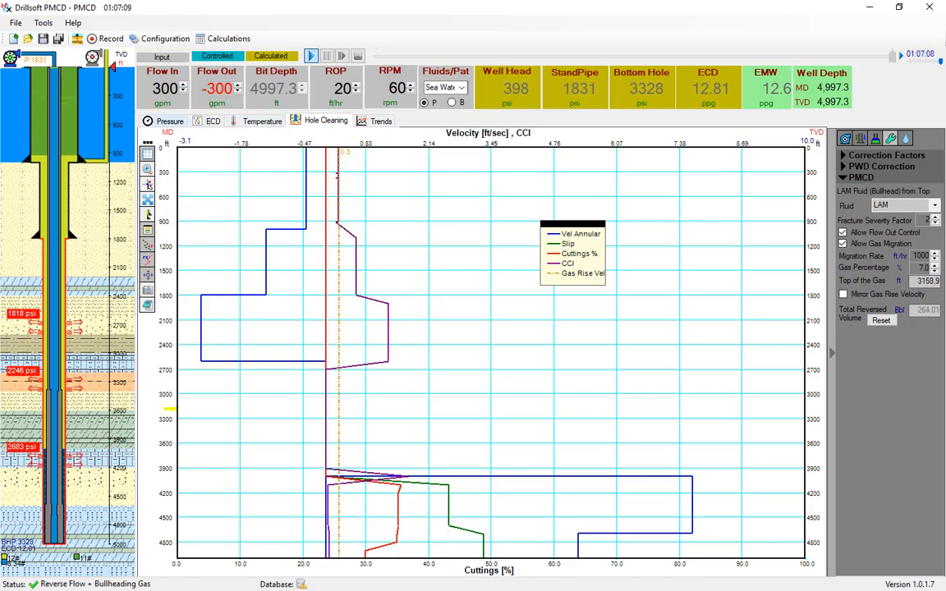
- Check the pressure, density/ECD and temperature plots, and enable the mirrored gas rise velocity for the hole cleaning plot
{"action": "left_click", "coordinate": [170, 121]}
{"action": "left_click", "coordinate": [213, 120]}
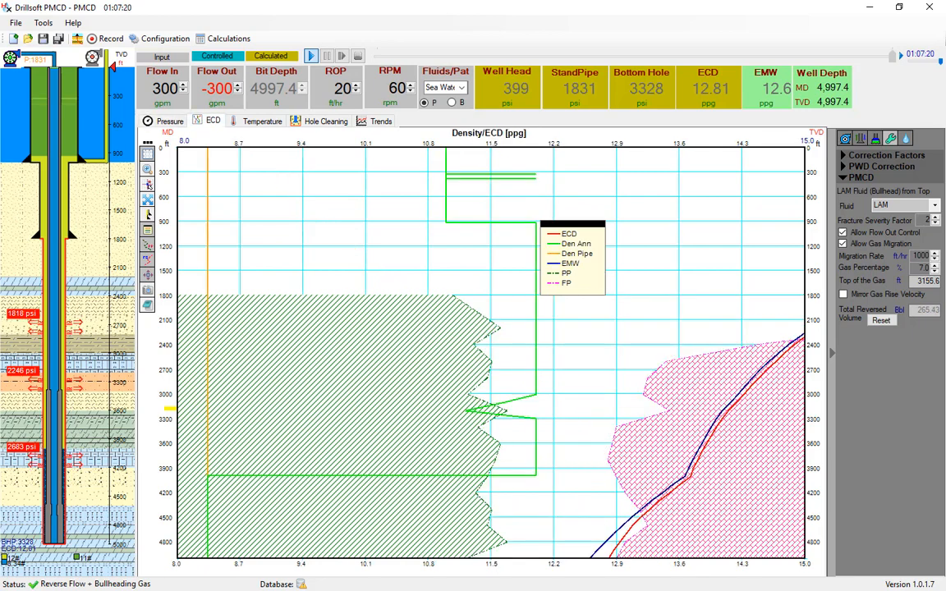
{"action": "left_click", "coordinate": [263, 121]}
{"action": "left_click", "coordinate": [326, 121]}
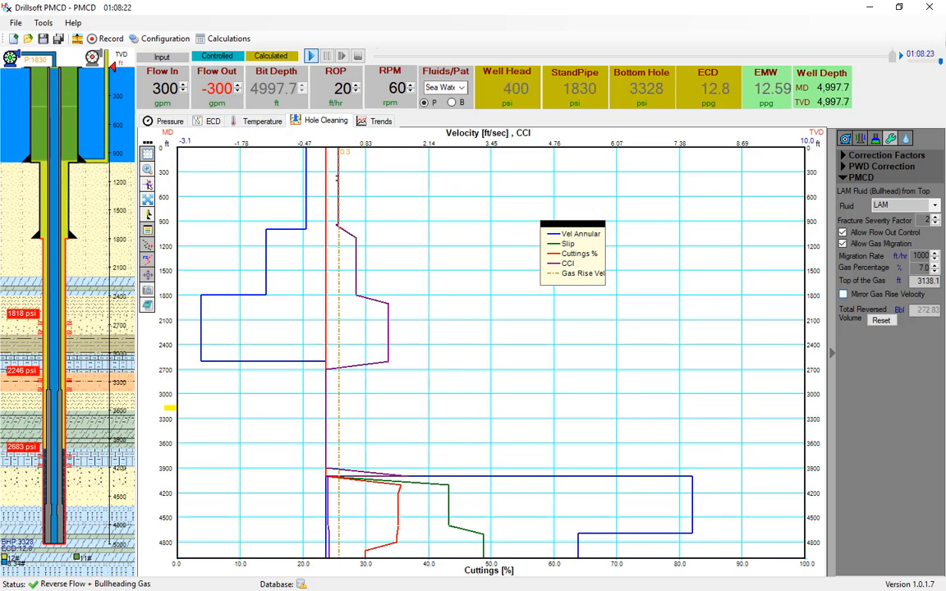
{"action": "left_click", "coordinate": [844, 294]}
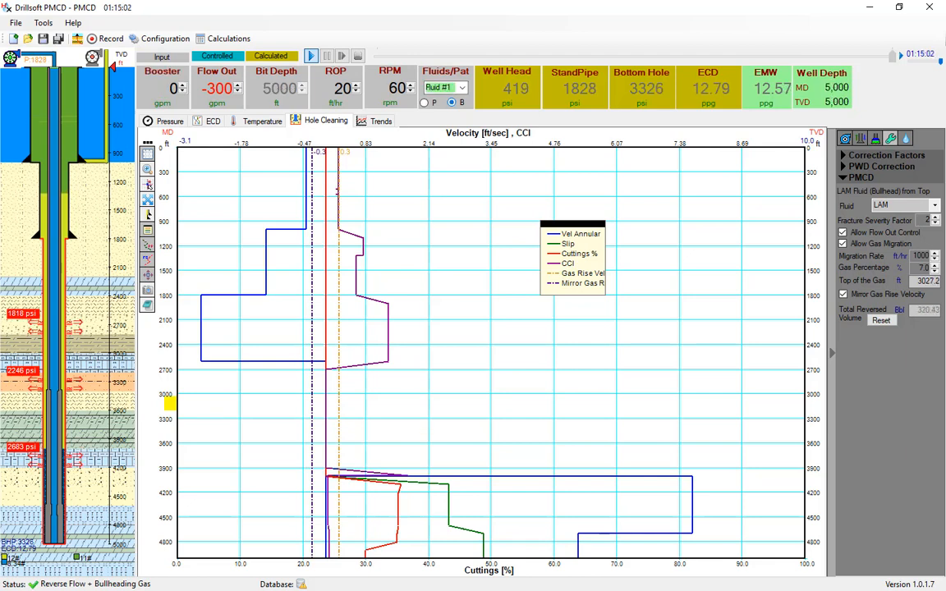
- Set the booster pump fluid to LAM
{"action": "left_click", "coordinate": [440, 88]}
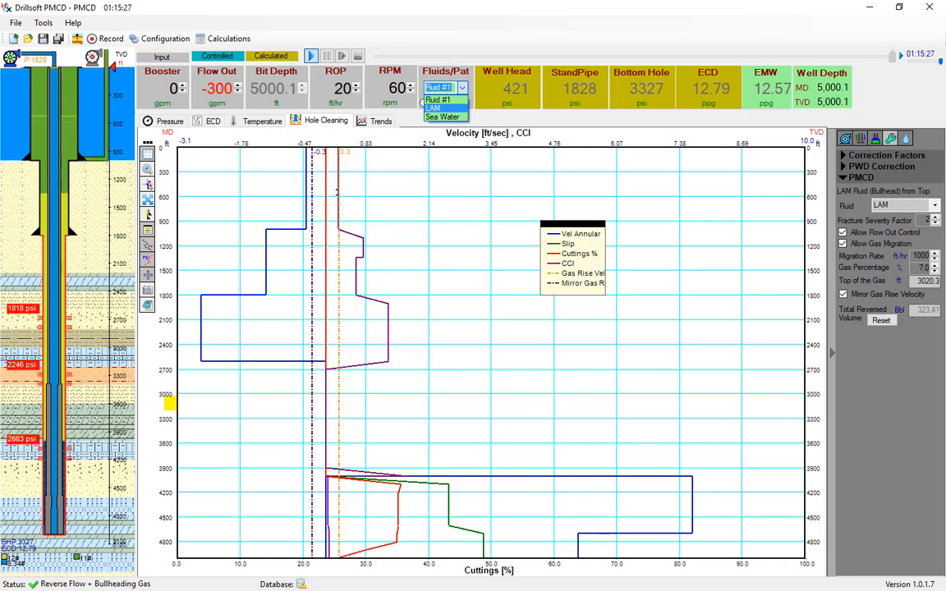
{"action": "left_click", "coordinate": [434, 108]}
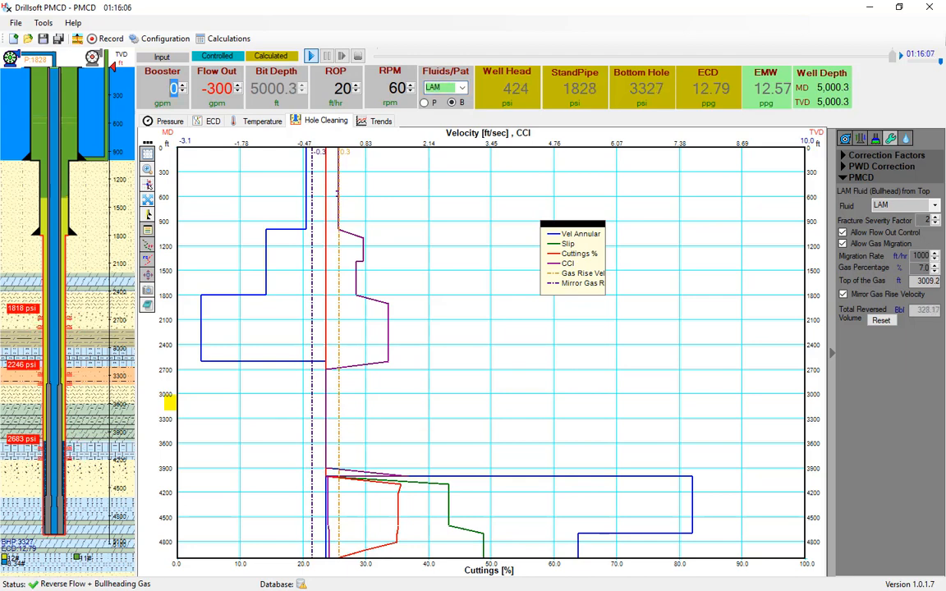
- Run the booster pump at 300 gpm, return it to 0 gpm, and display the trend plots
{"action": "type", "text": "300"}
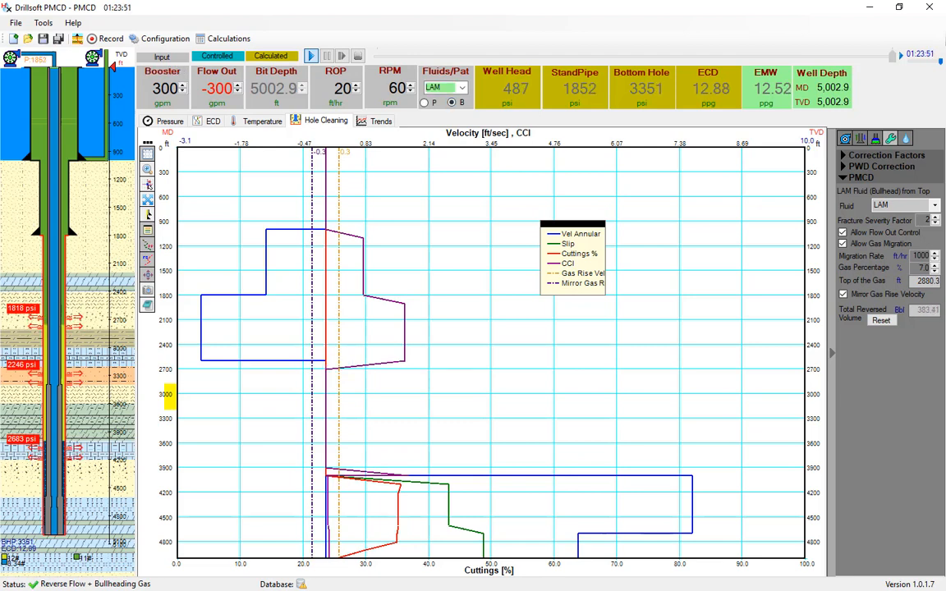
{"action": "type", "text": "0"}
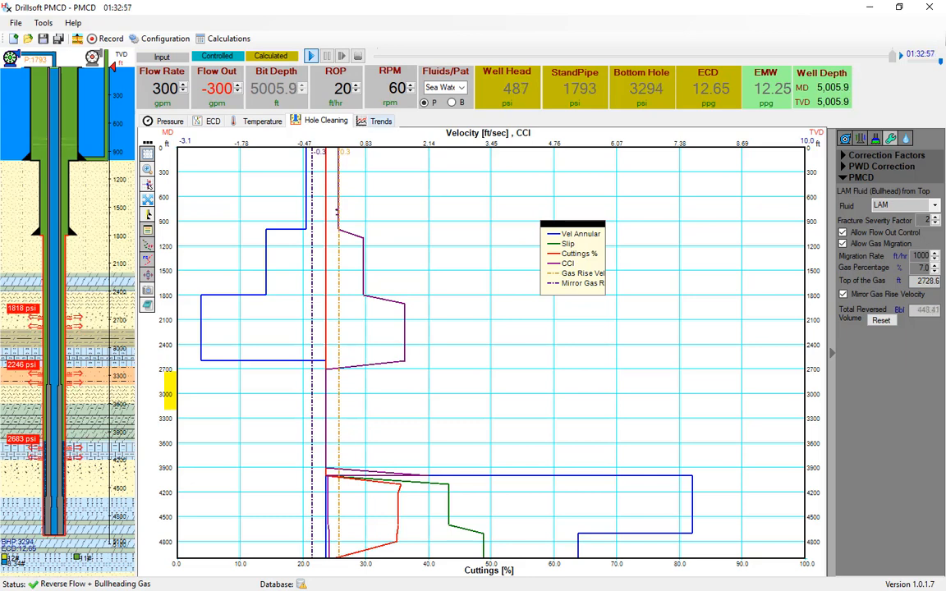
{"action": "left_click", "coordinate": [380, 121]}
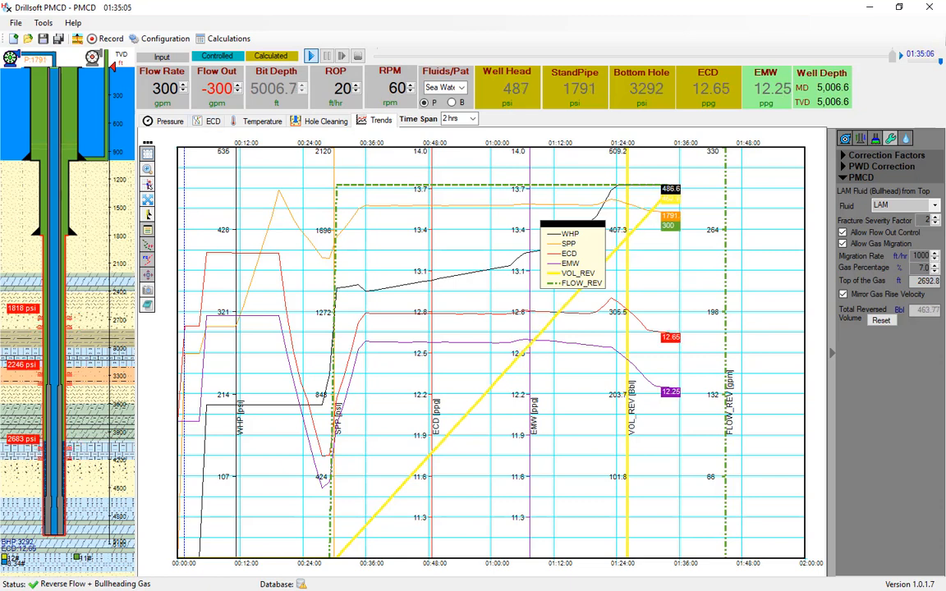
- Stop the bullheading by setting the flow out to 0 gpm
{"action": "double_click", "coordinate": [216, 89]}
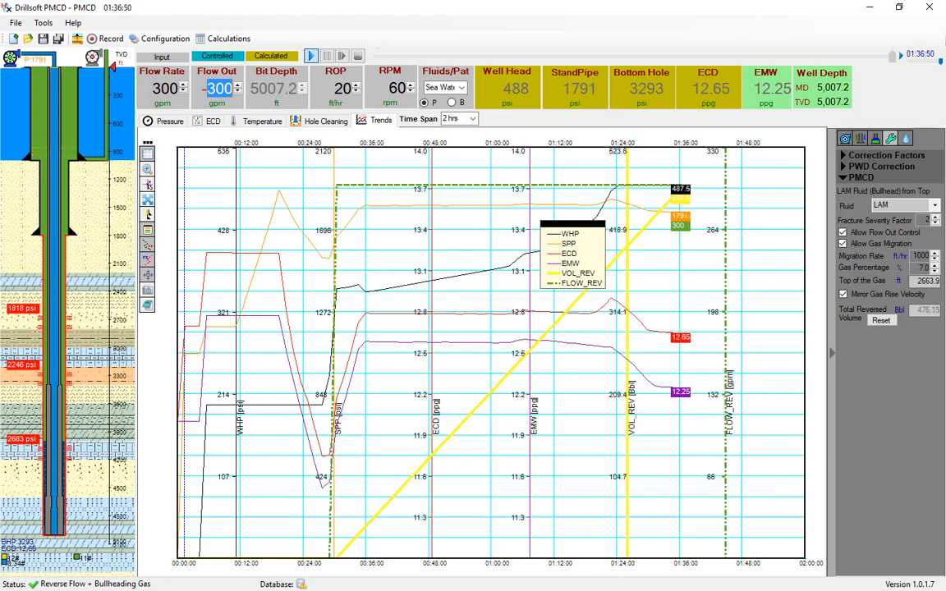
{"action": "type", "text": "0"}
{"action": "key", "text": "Return"}
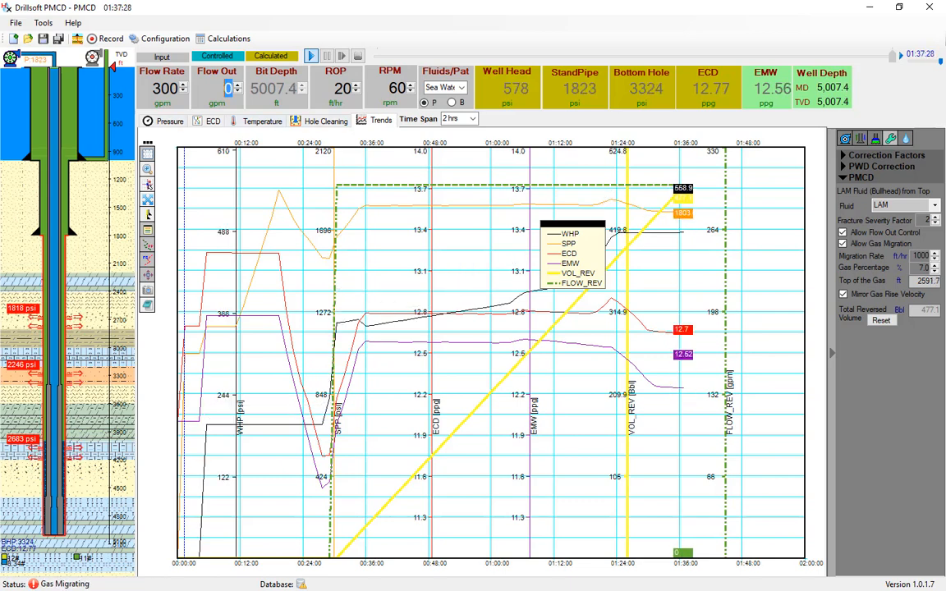
- Set the flow out to 300 gpm and show the hole cleaning curves
{"action": "type", "text": "300"}
{"action": "key", "text": "Return"}
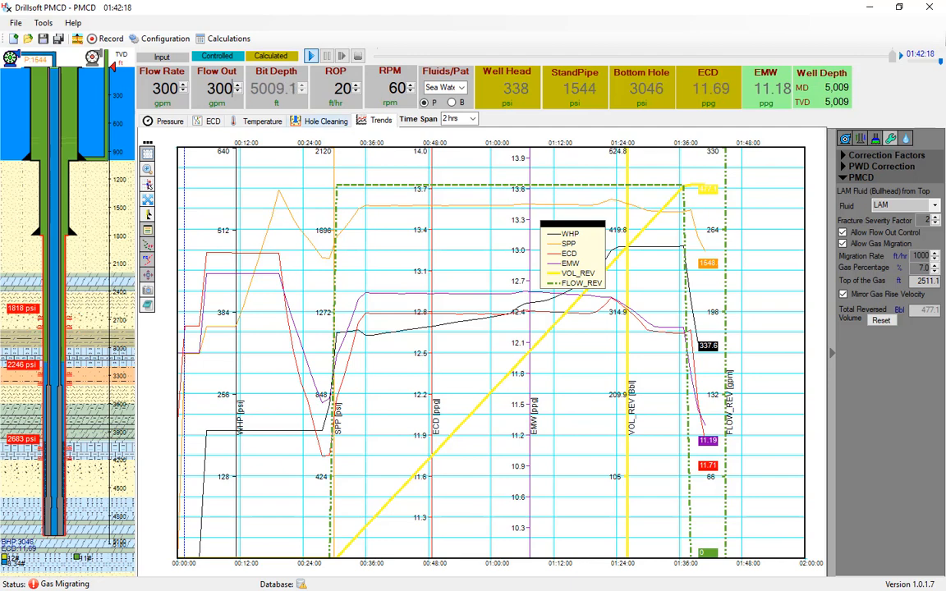
{"action": "left_click", "coordinate": [325, 120]}
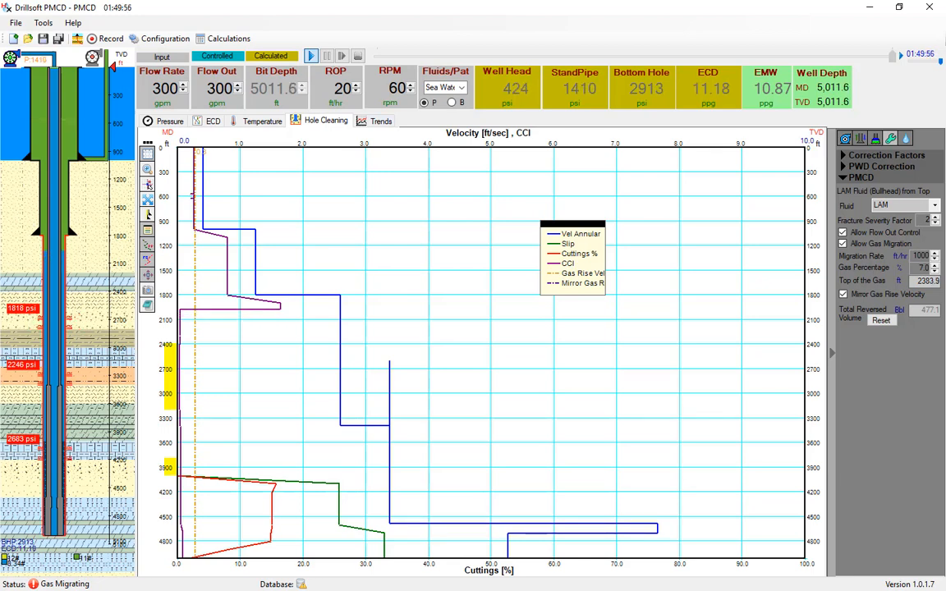
- Go back to the trend plots and extend their time span to 4 hrs
{"action": "left_click", "coordinate": [380, 121]}
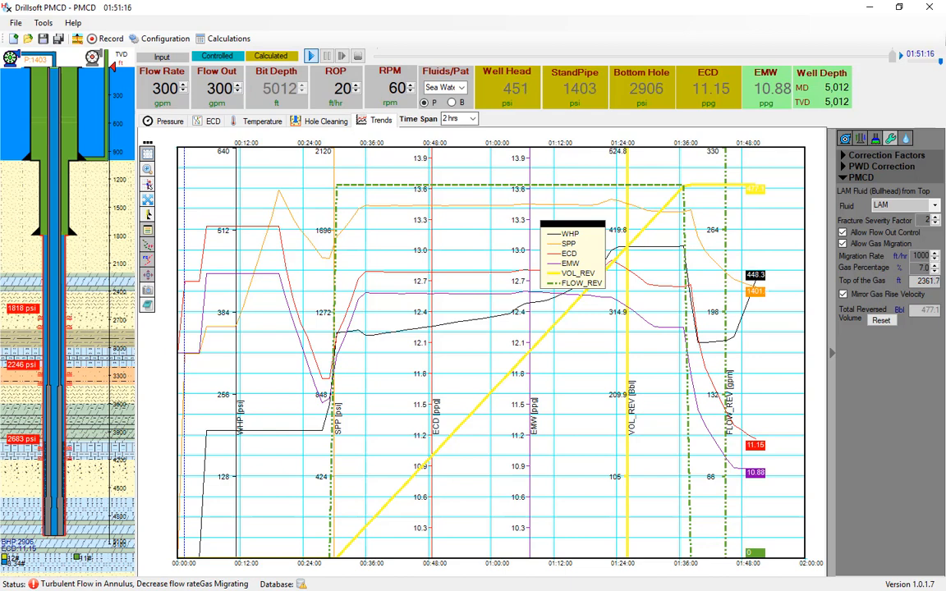
{"action": "left_click", "coordinate": [473, 119]}
{"action": "left_click", "coordinate": [455, 181]}
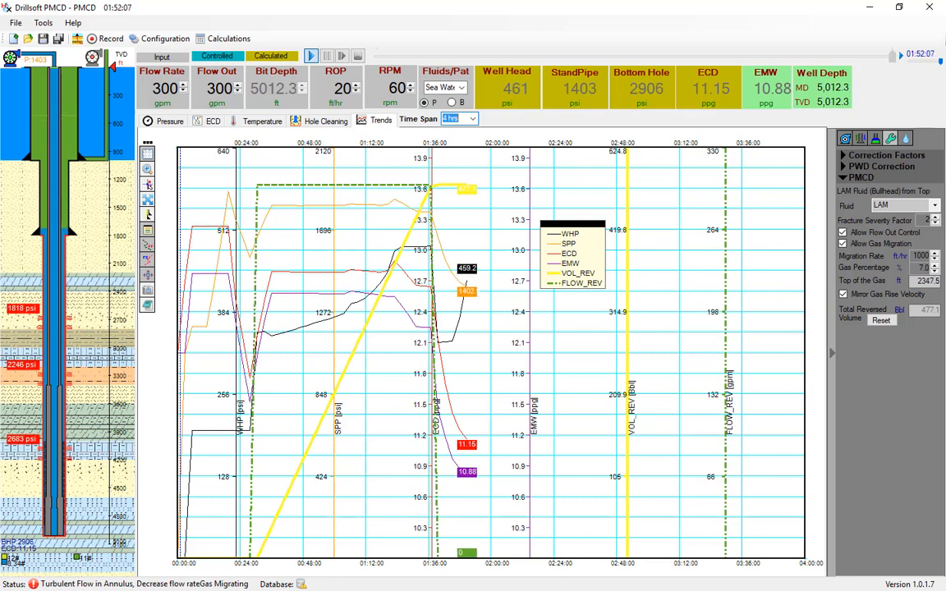
- Change the VOL_REV trend's line color to dark orange in the configuration preferences, apply the change and close the configuration
{"action": "left_click", "coordinate": [160, 38]}
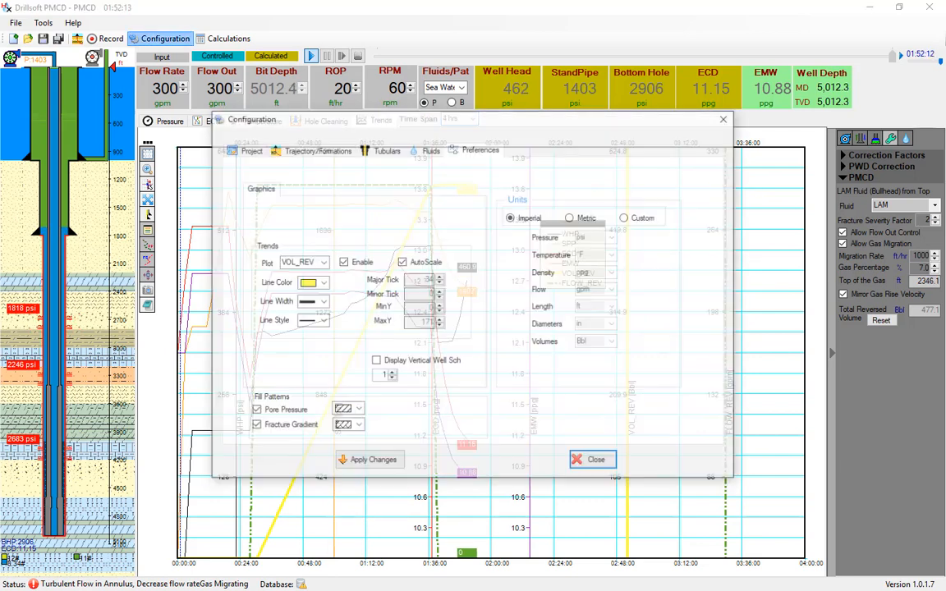
{"action": "left_click", "coordinate": [322, 283]}
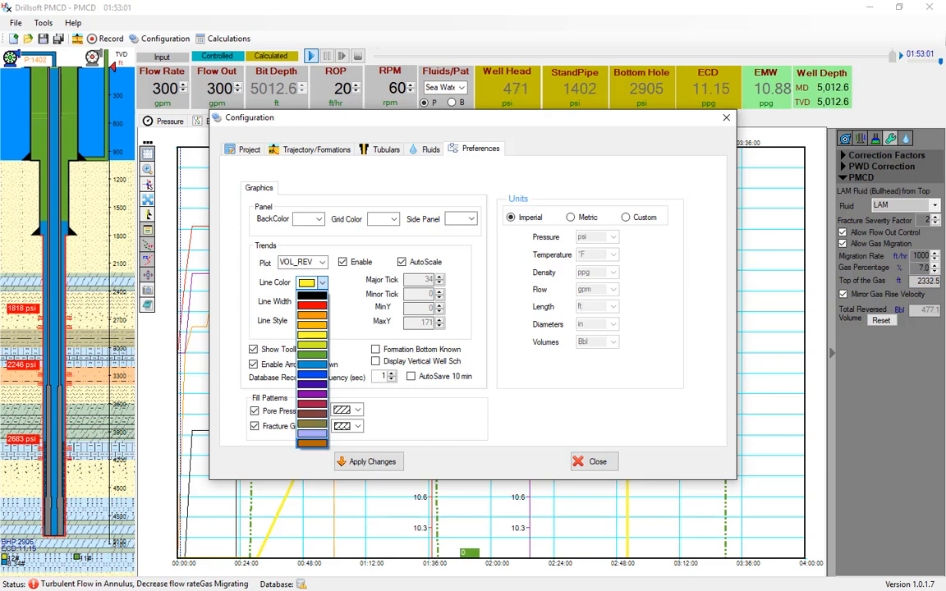
{"action": "left_click", "coordinate": [312, 443]}
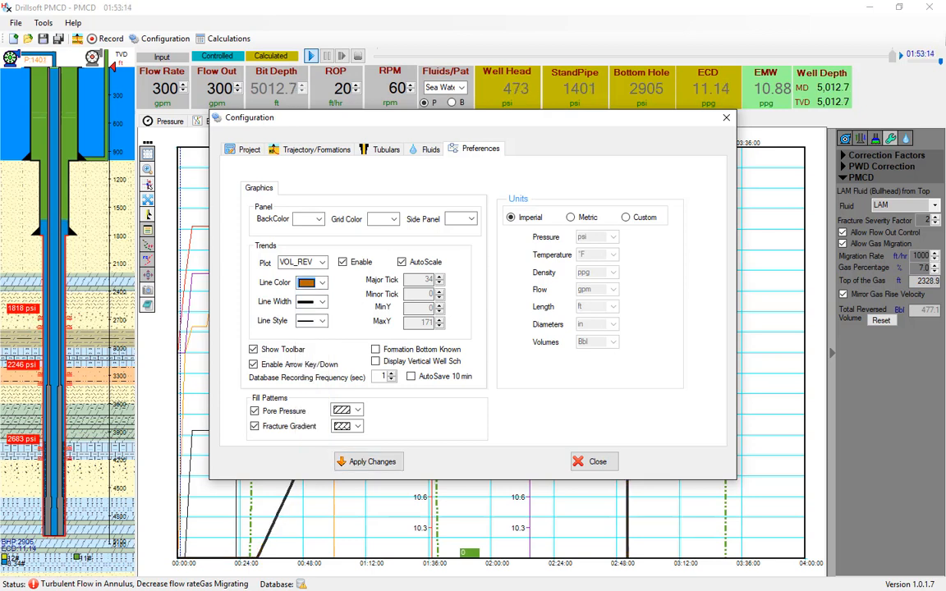
{"action": "left_click", "coordinate": [369, 462]}
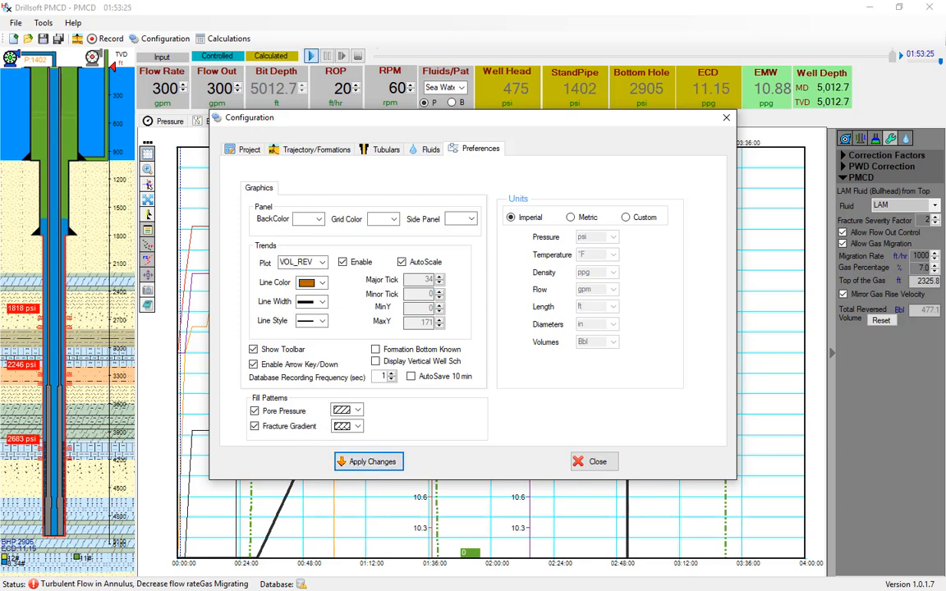
{"action": "left_click", "coordinate": [322, 282]}
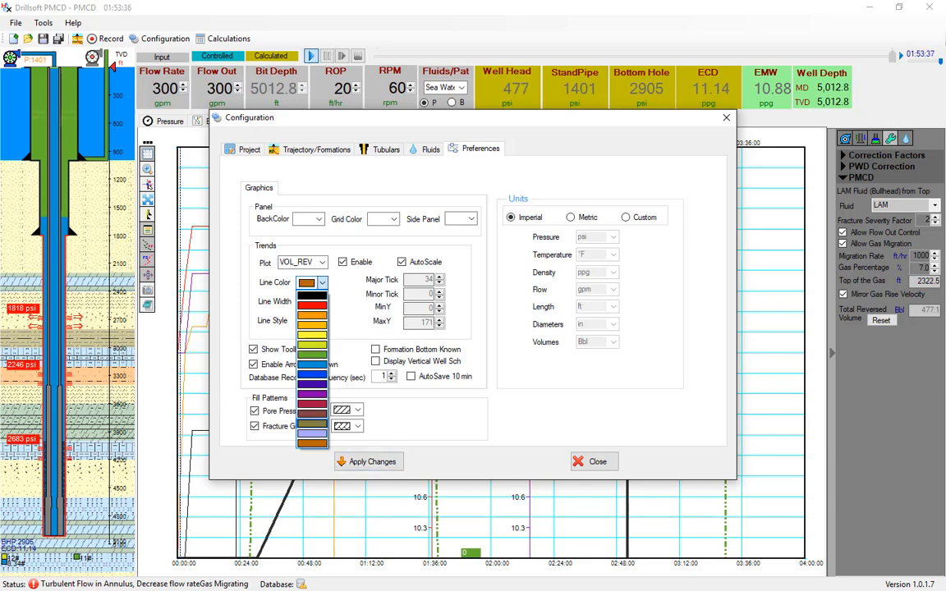
{"action": "left_click", "coordinate": [595, 461]}
{"action": "left_click", "coordinate": [595, 462]}
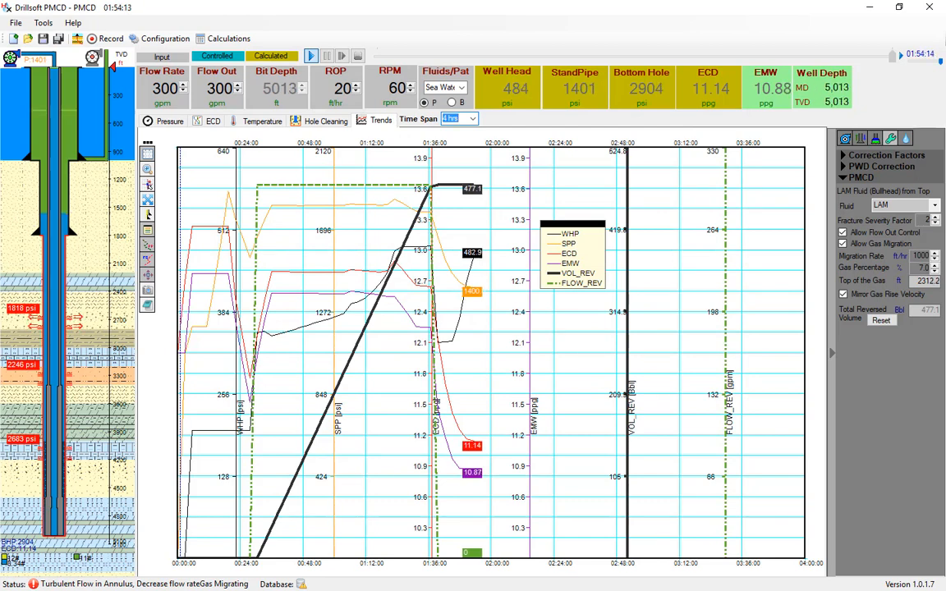
- Show the hole cleaning curves and inspect the well data at depths of about 1232, 3985 and 2681 ft, moving the data callout aside
{"action": "left_click", "coordinate": [325, 120]}
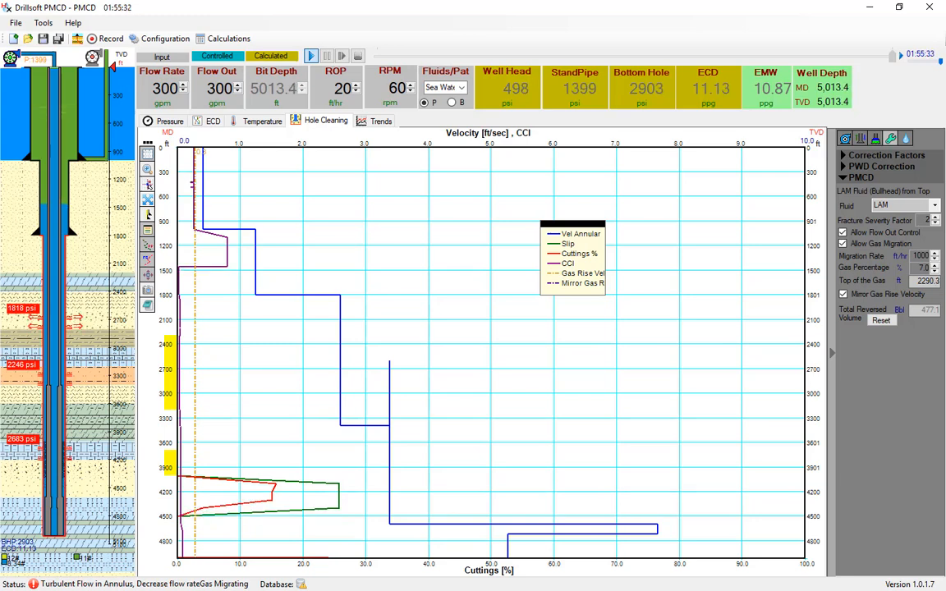
{"action": "left_click", "coordinate": [54, 183]}
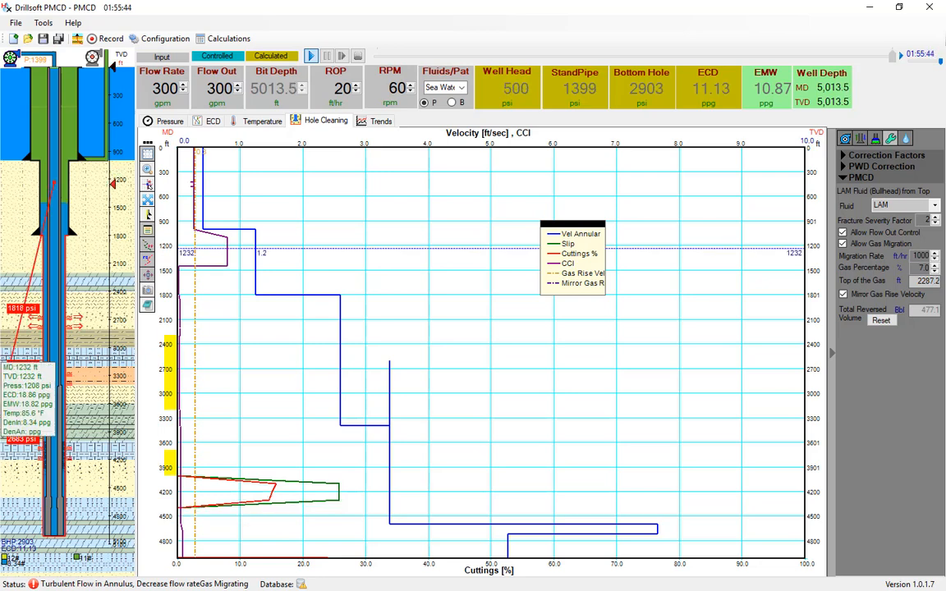
{"action": "left_click", "coordinate": [54, 441]}
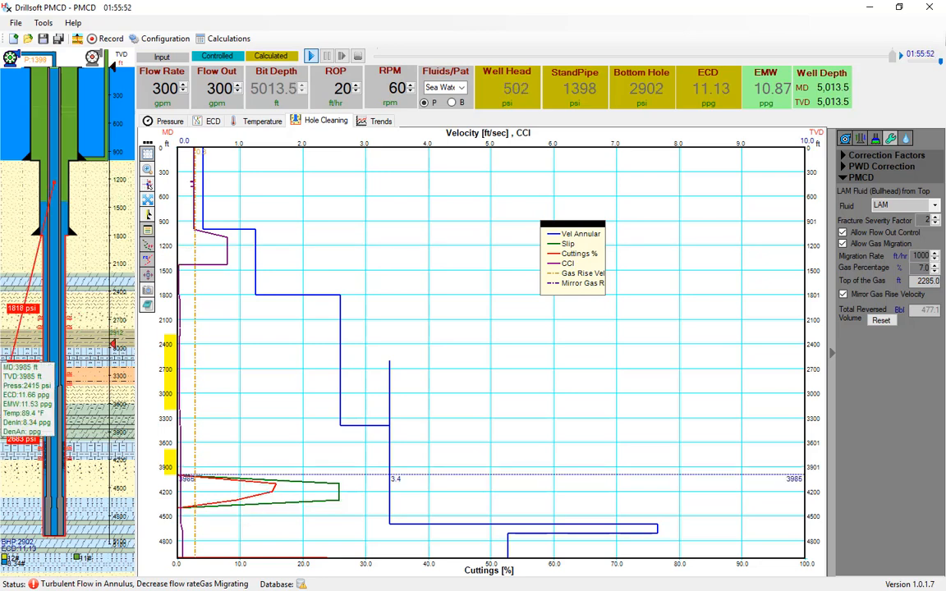
{"action": "left_click", "coordinate": [54, 319]}
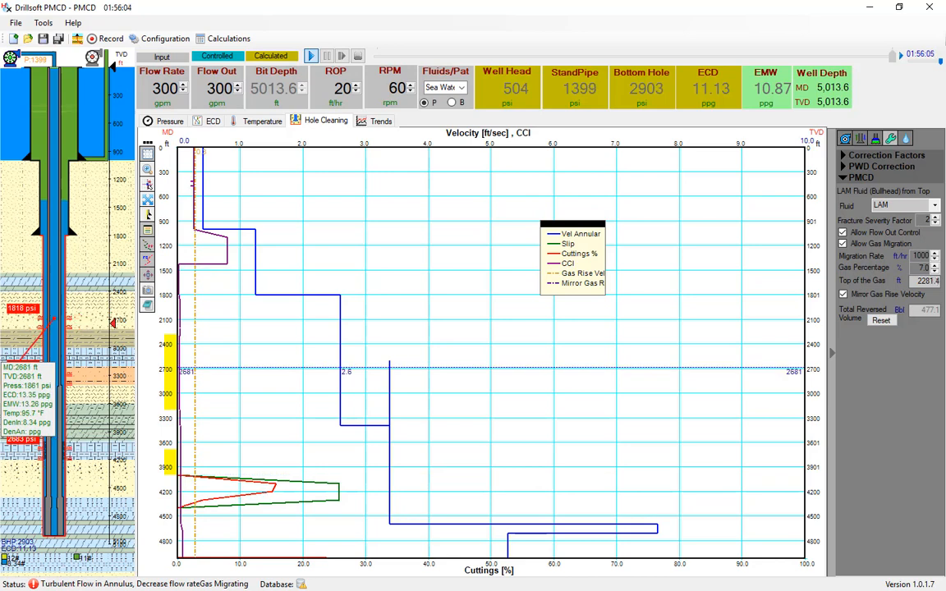
{"action": "left_click_drag", "start_coordinate": [54, 321], "coordinate": [77, 249]}
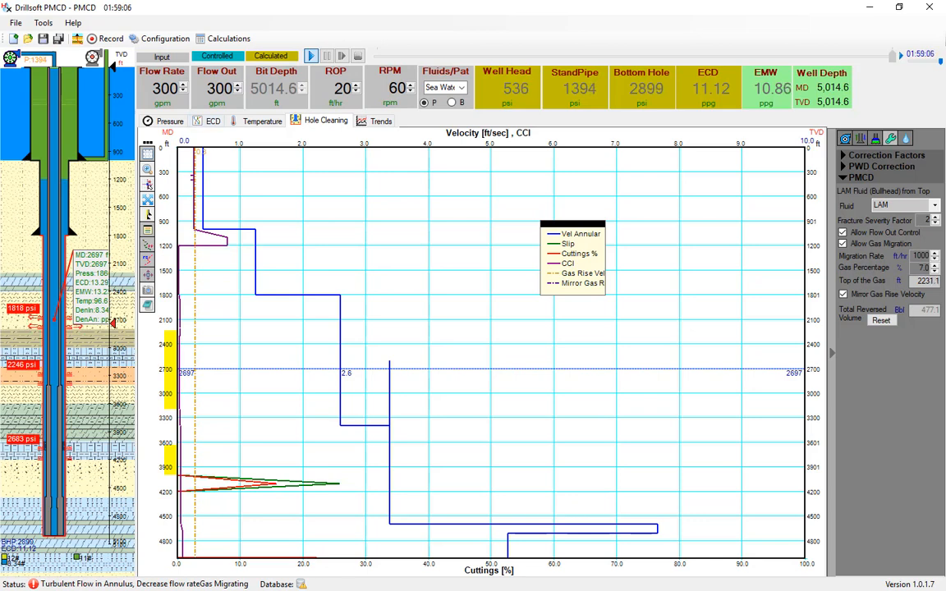
- Set the flow out to 0 gpm, resume bullheading at -150 gpm, and display the trend plots
{"action": "double_click", "coordinate": [220, 88]}
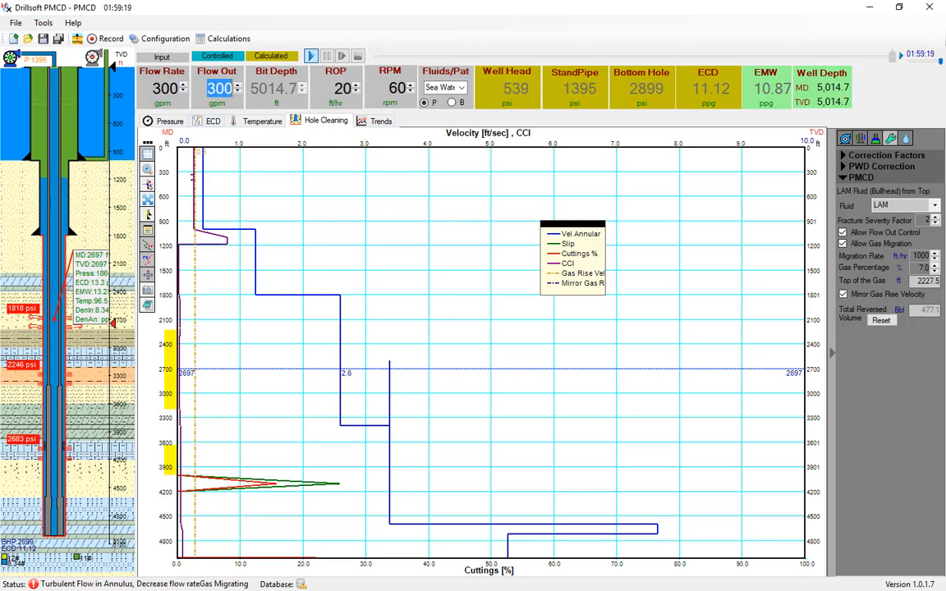
{"action": "type", "text": "0"}
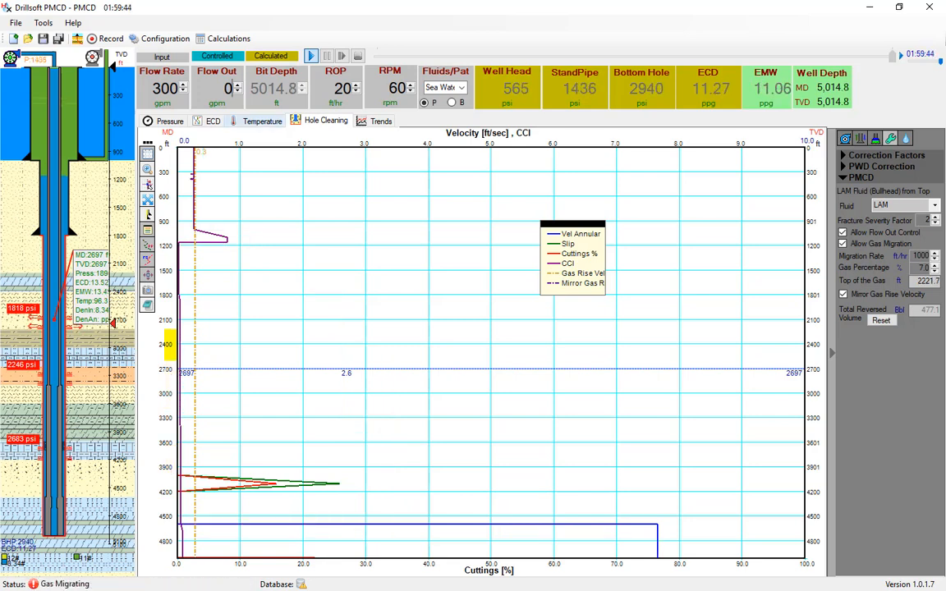
{"action": "key", "text": "Down"}
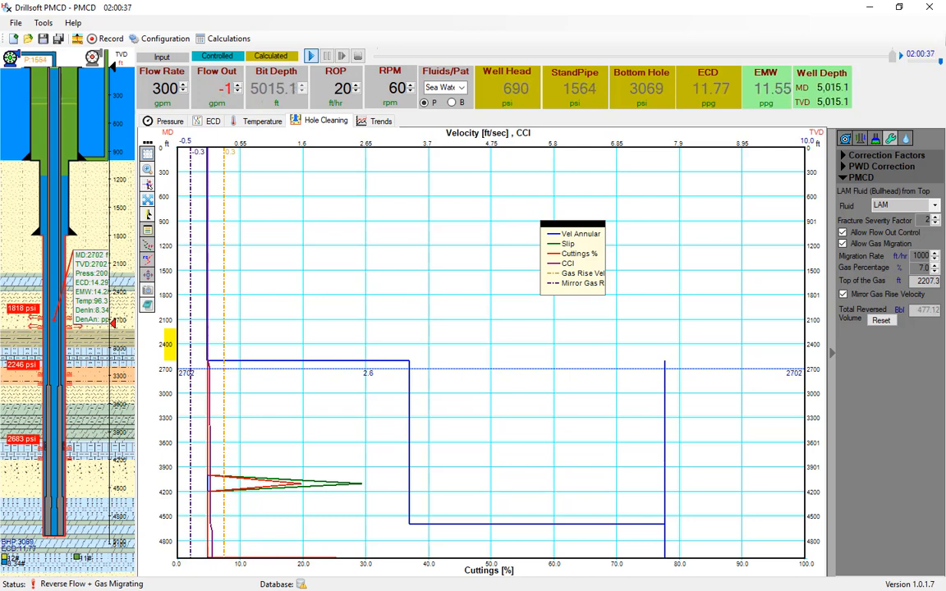
{"action": "type", "text": "0"}
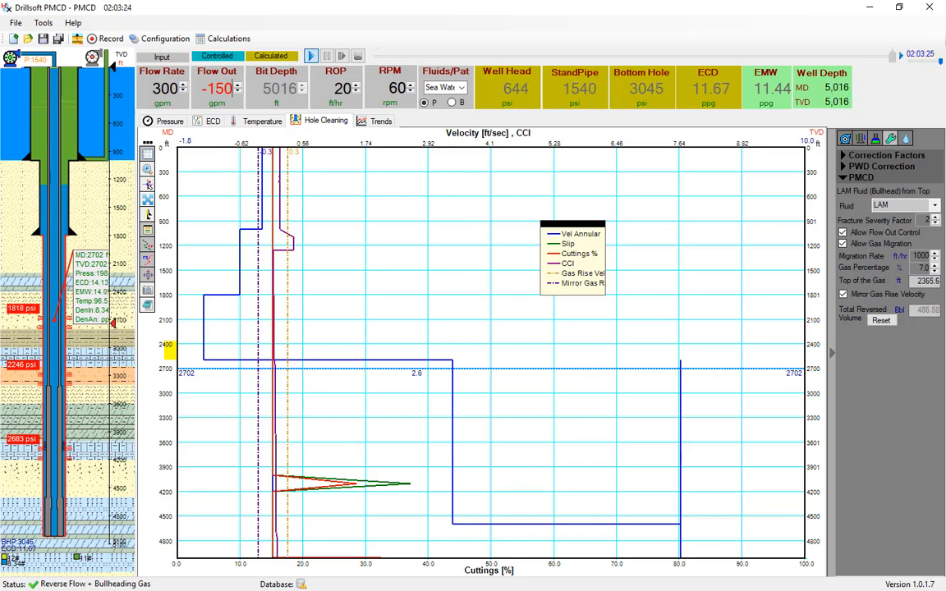
{"action": "left_click", "coordinate": [377, 121]}
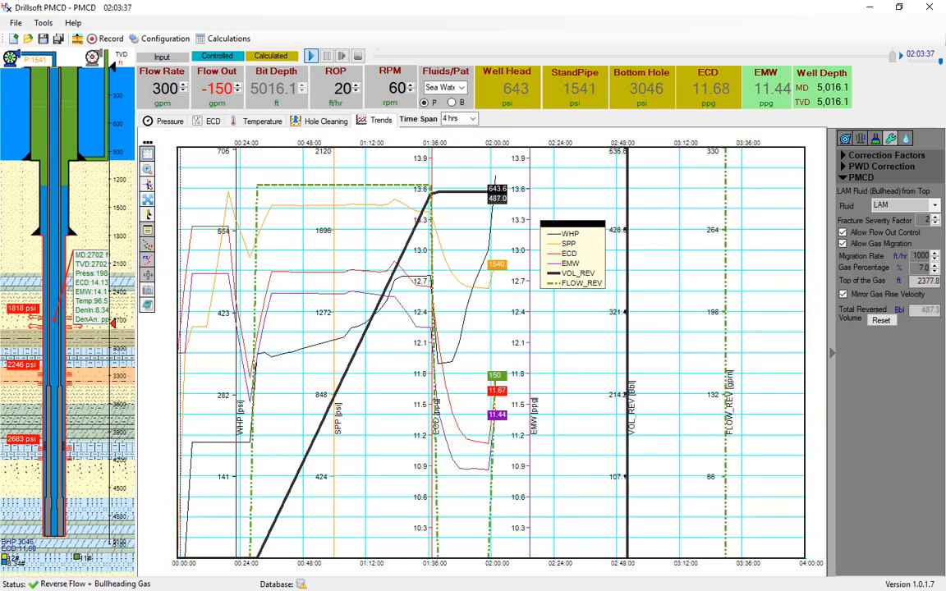
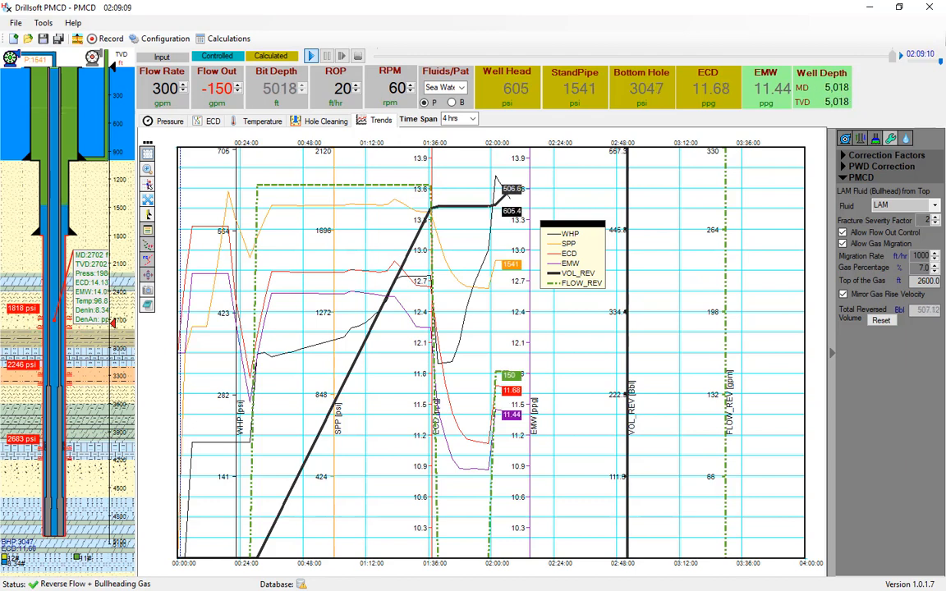
- Open the daily report options, preview the Summary report and close the preview
{"action": "left_click", "coordinate": [16, 23]}
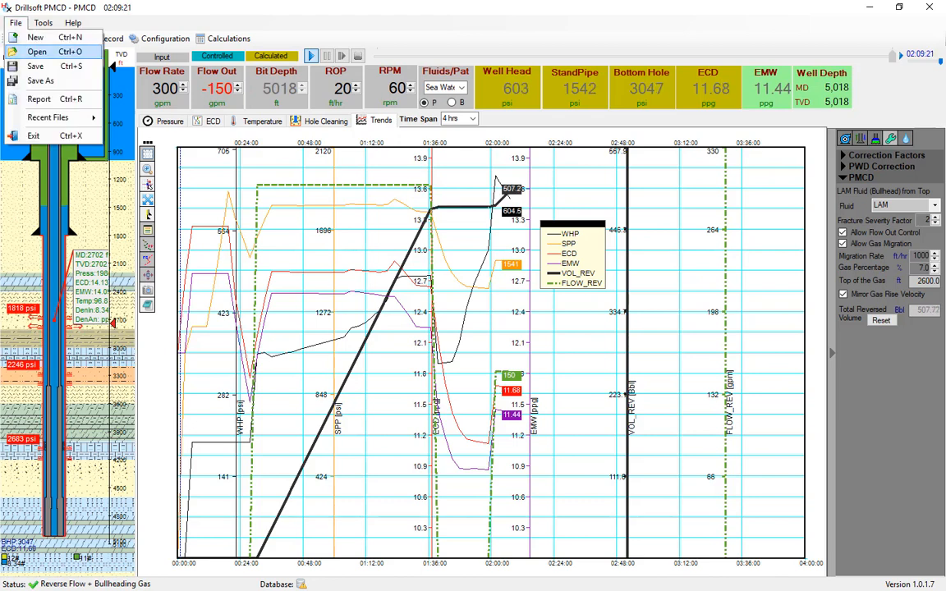
{"action": "left_click", "coordinate": [40, 100]}
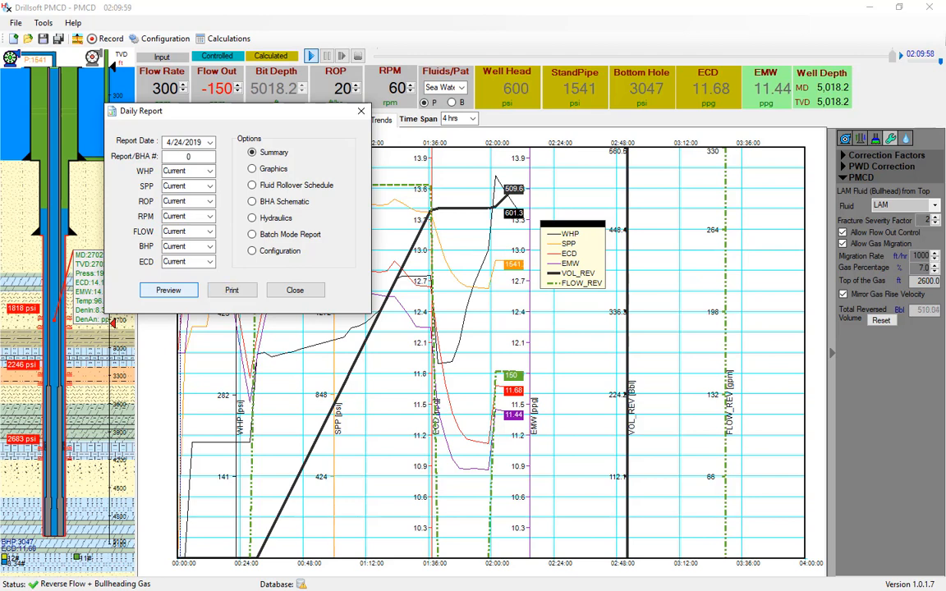
{"action": "left_click", "coordinate": [169, 290]}
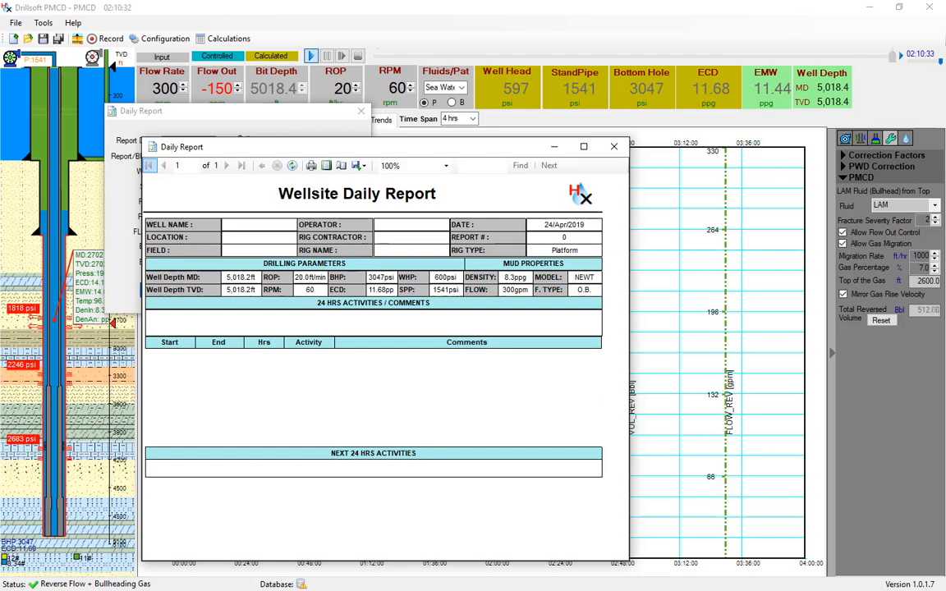
{"action": "left_click", "coordinate": [615, 147]}
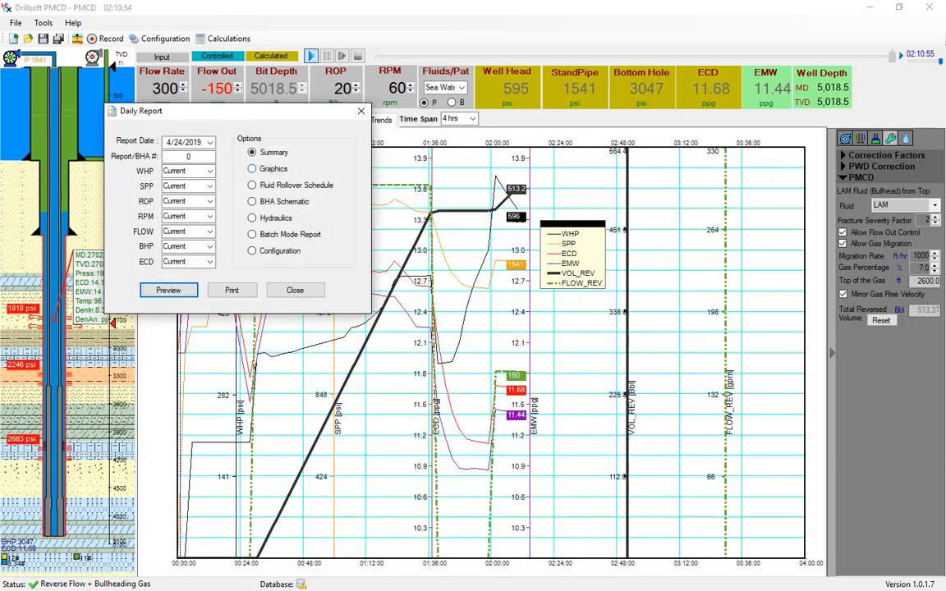
- Preview the Graphics daily report with its pressure, flow and density charts, and close the preview
{"action": "left_click", "coordinate": [253, 169]}
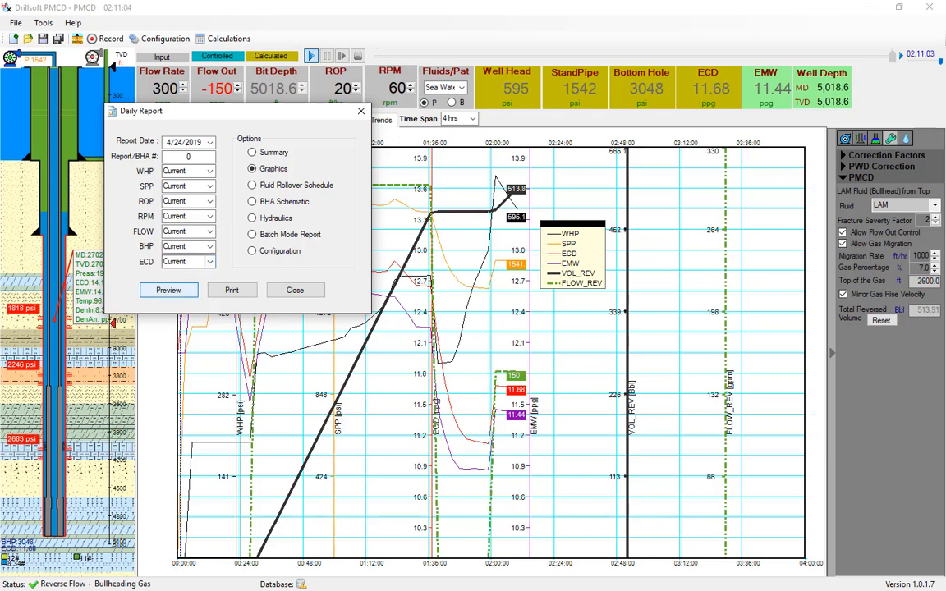
{"action": "left_click", "coordinate": [169, 290]}
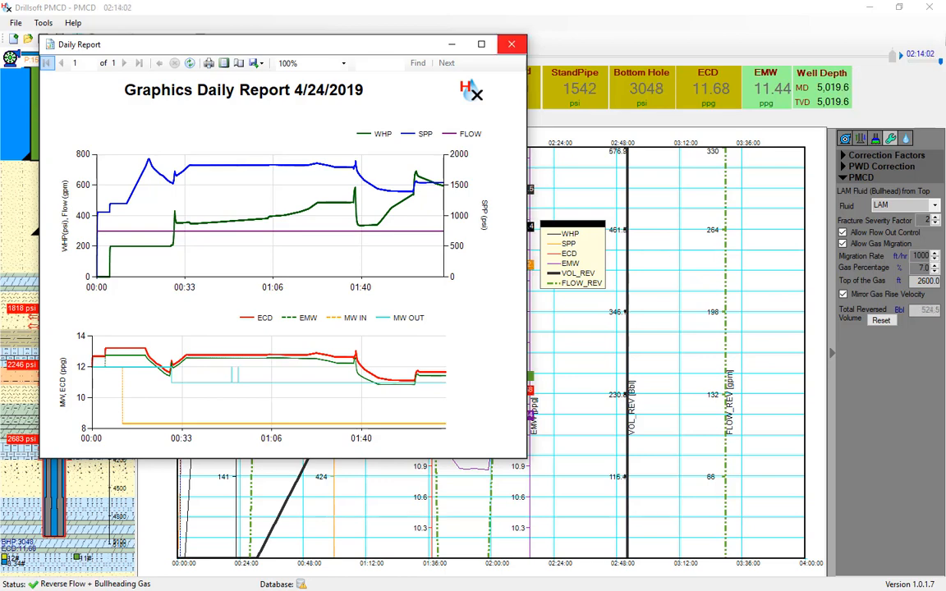
{"action": "left_click", "coordinate": [512, 45]}
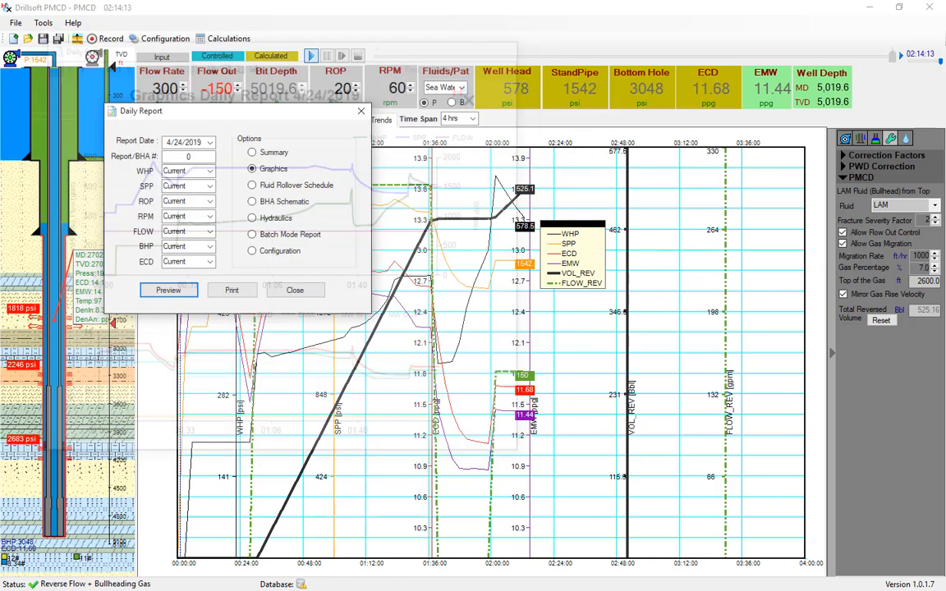
- Preview the Fluid Rollover Schedule report
{"action": "left_click", "coordinate": [252, 184]}
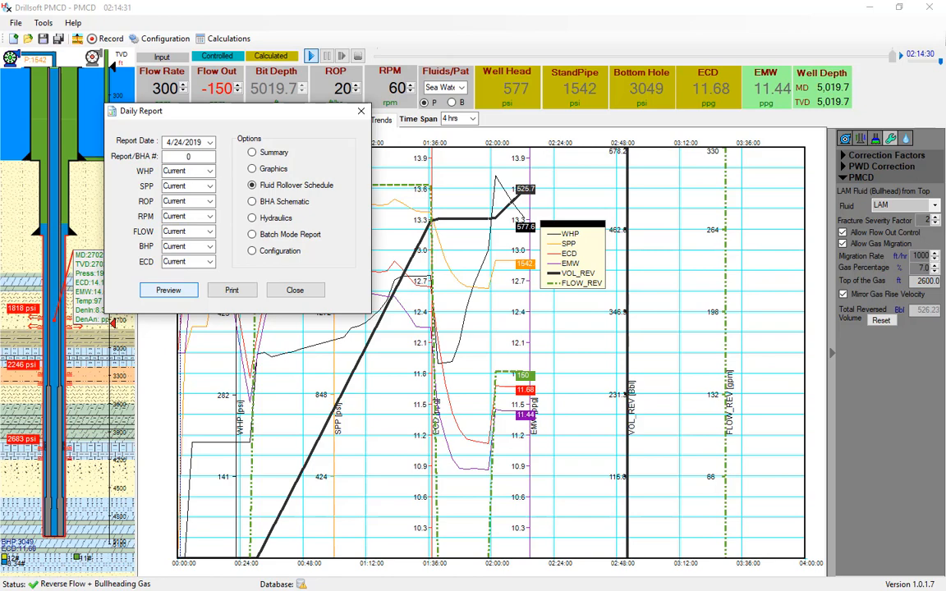
{"action": "left_click", "coordinate": [169, 290]}
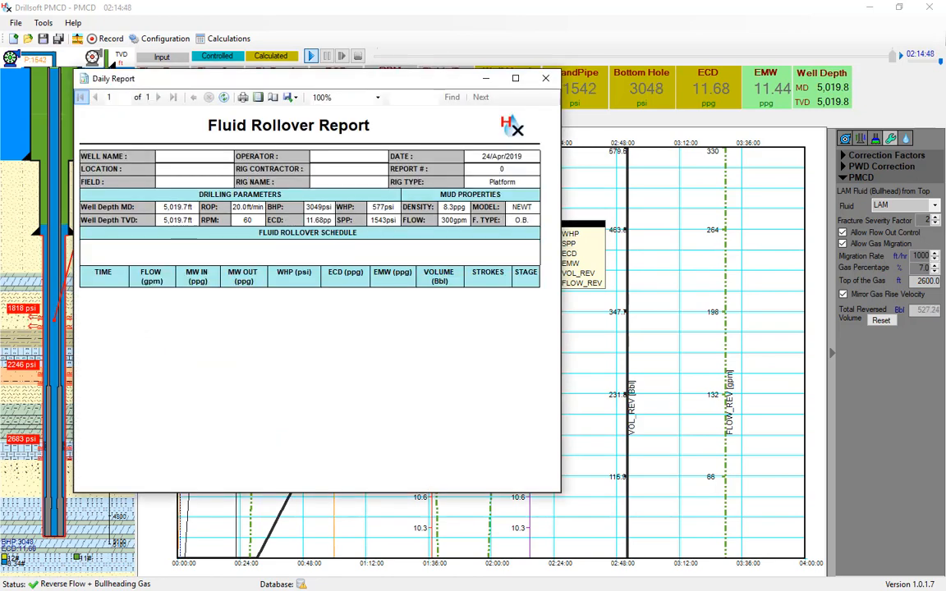
- Close the Fluid Rollover report and the daily report options, and start recording the simulation data to the database
{"action": "left_click", "coordinate": [546, 78]}
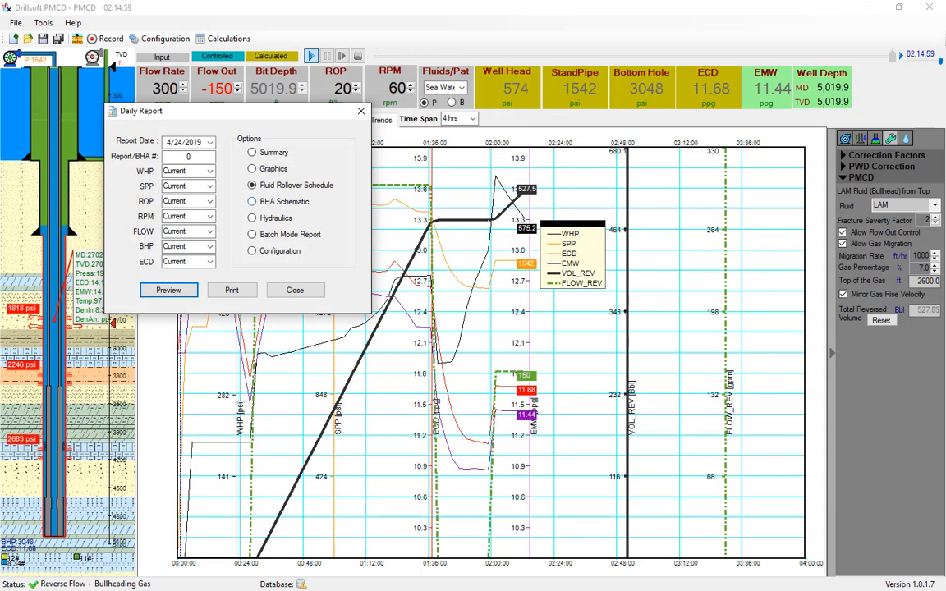
{"action": "left_click", "coordinate": [361, 111]}
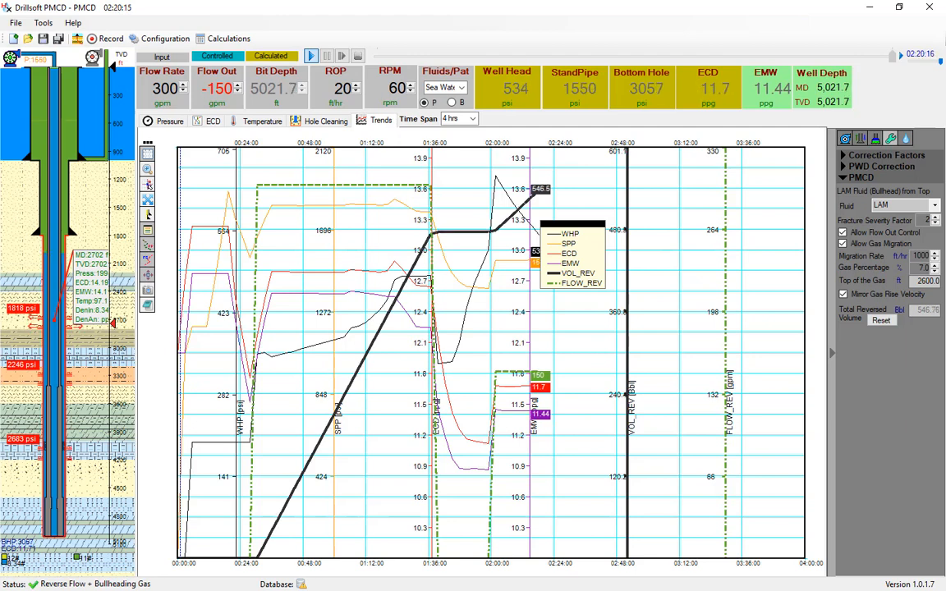
{"action": "left_click", "coordinate": [105, 39]}
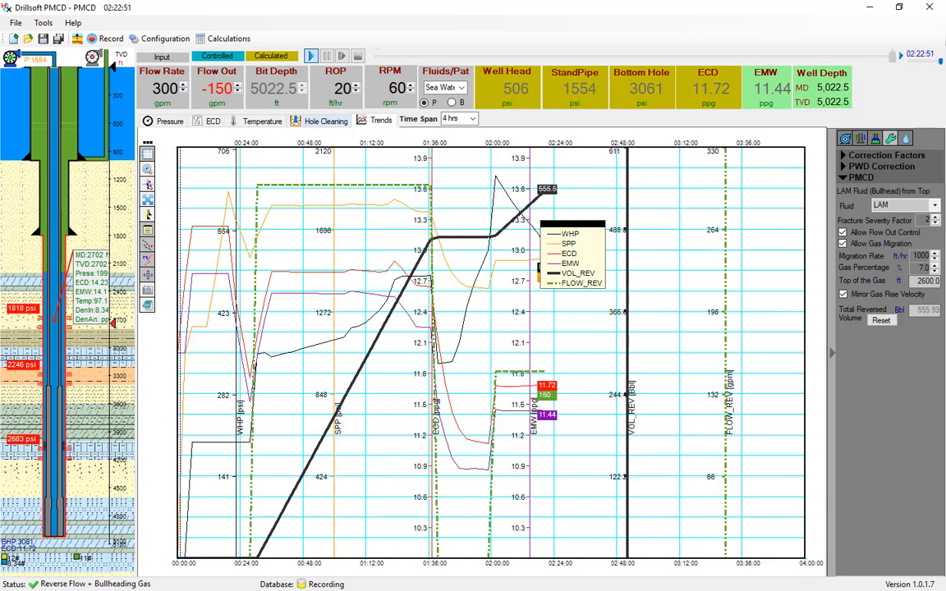
- Review the hole cleaning, temperature and density/ECD plots of the well, and return to the trend plots
{"action": "left_click", "coordinate": [326, 120]}
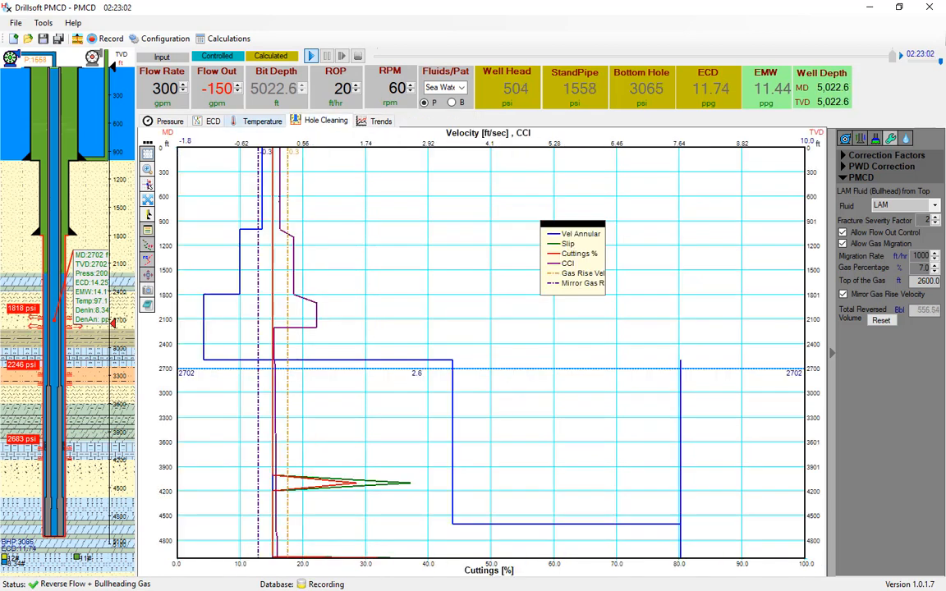
{"action": "left_click", "coordinate": [262, 120]}
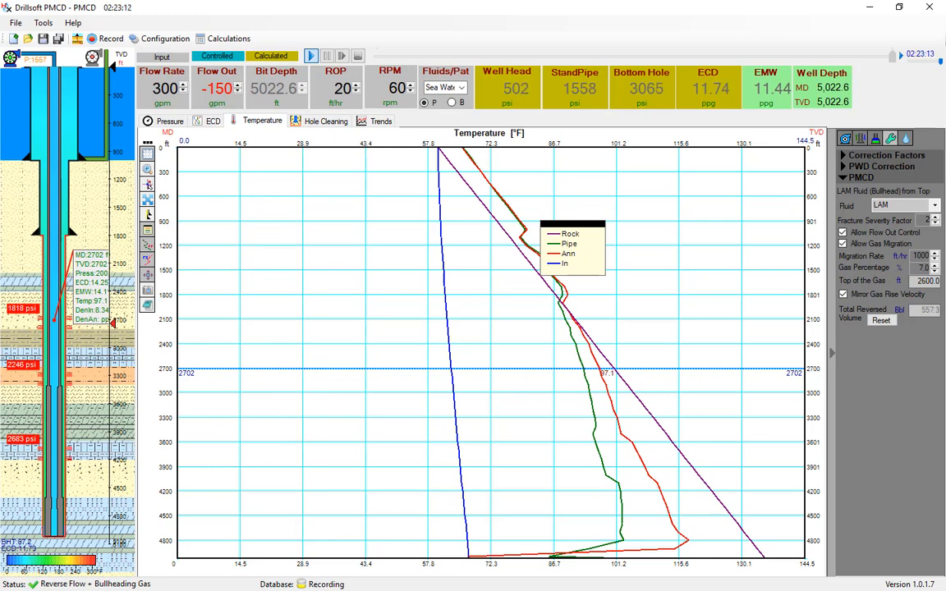
{"action": "left_click", "coordinate": [213, 121]}
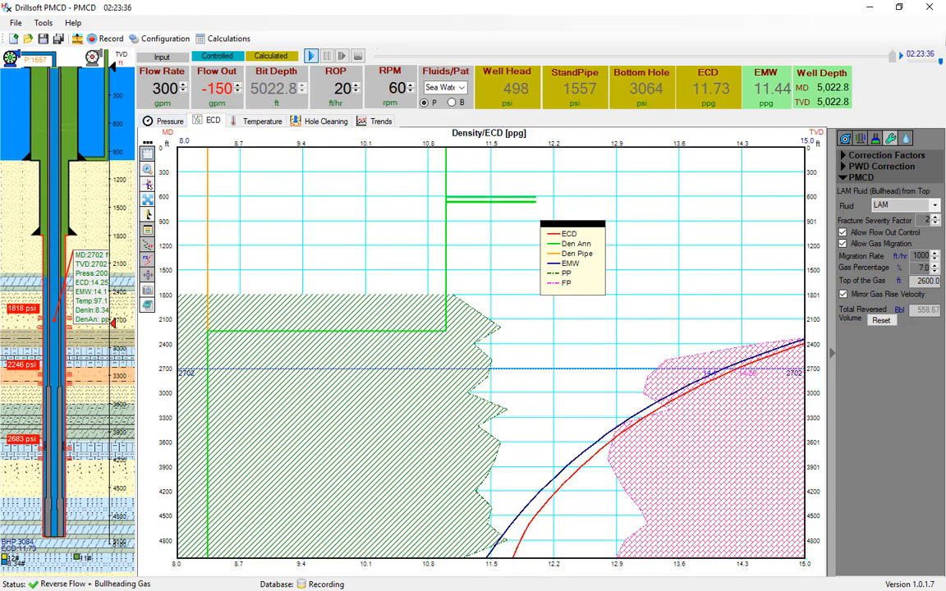
{"action": "left_click", "coordinate": [326, 121]}
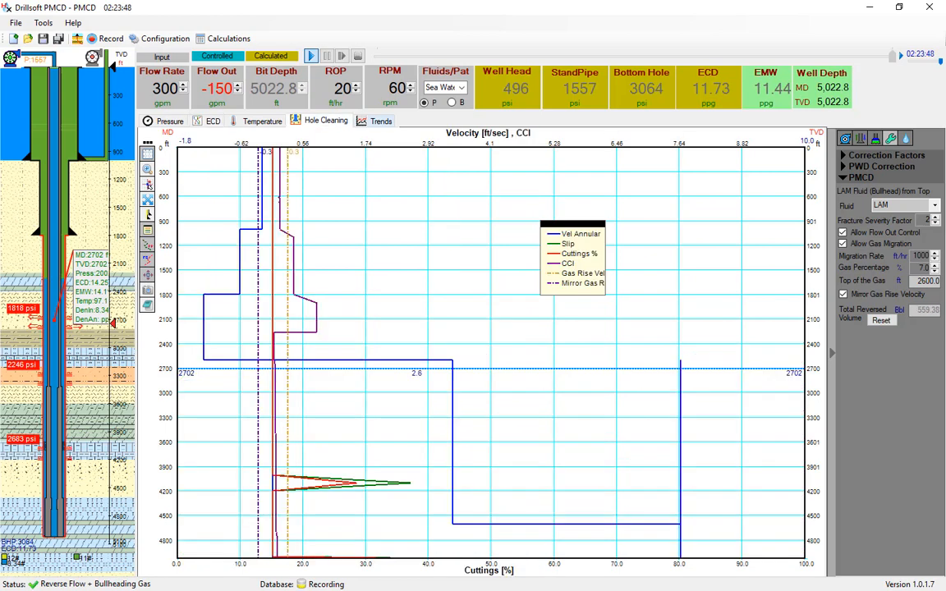
{"action": "left_click", "coordinate": [380, 121]}
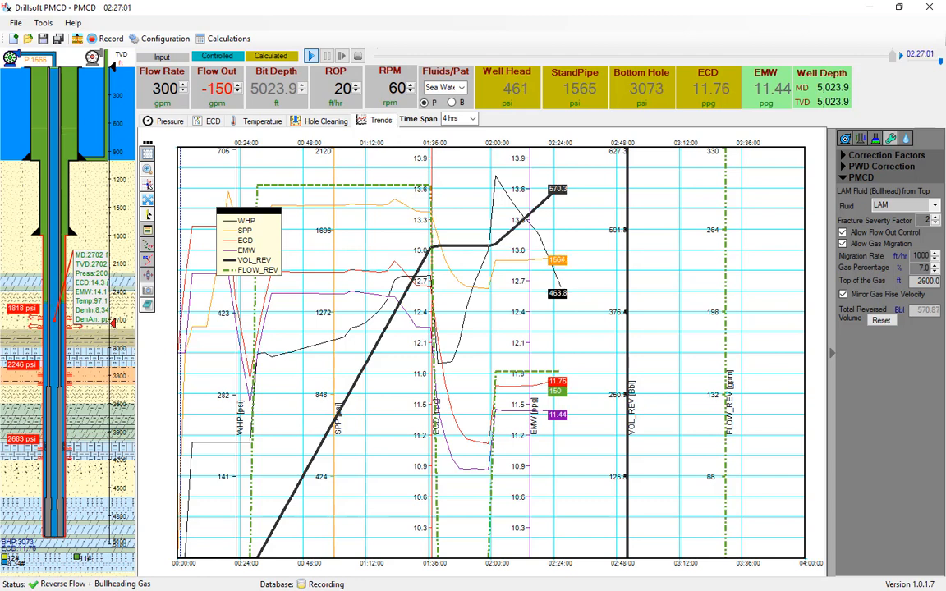
- Reduce the bullheading rate in stages by setting the flow out to -100, -50 and -20 gpm
{"action": "double_click", "coordinate": [217, 89]}
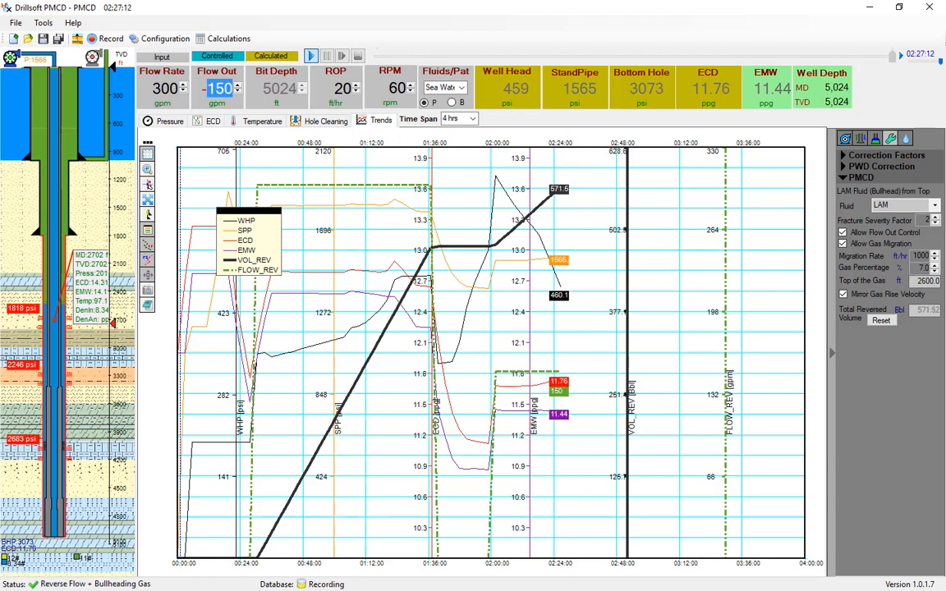
{"action": "type", "text": "100"}
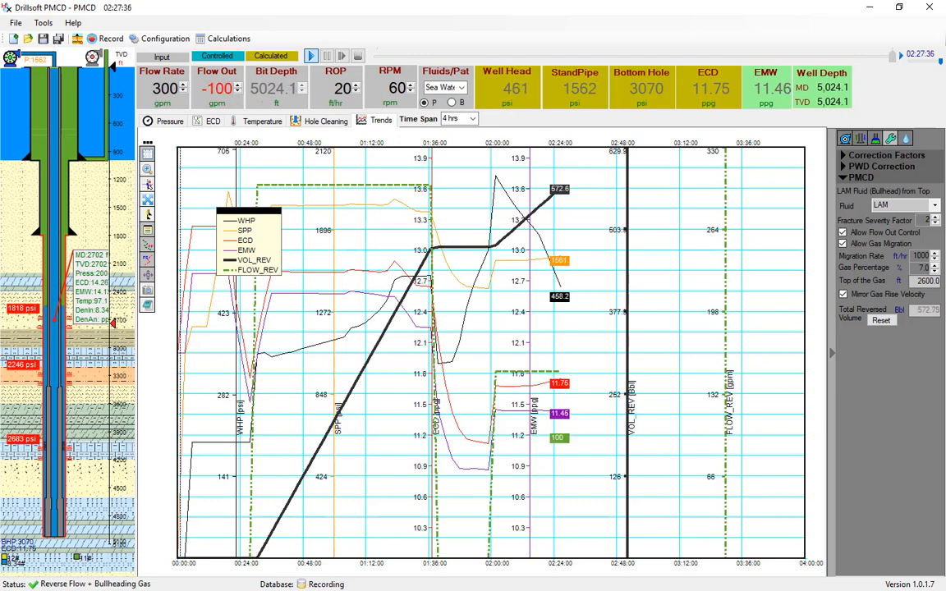
{"action": "double_click", "coordinate": [232, 88]}
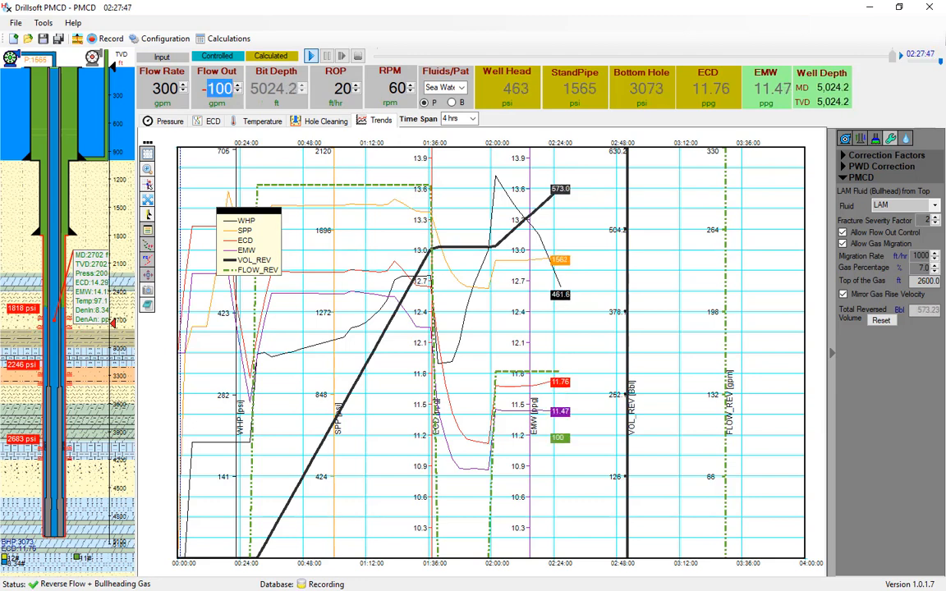
{"action": "type", "text": "50"}
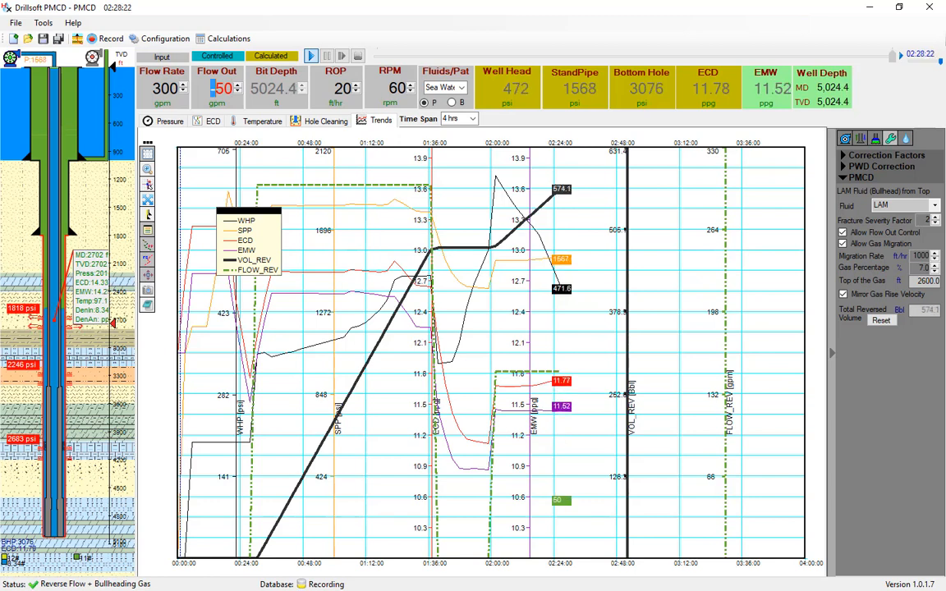
{"action": "type", "text": "20"}
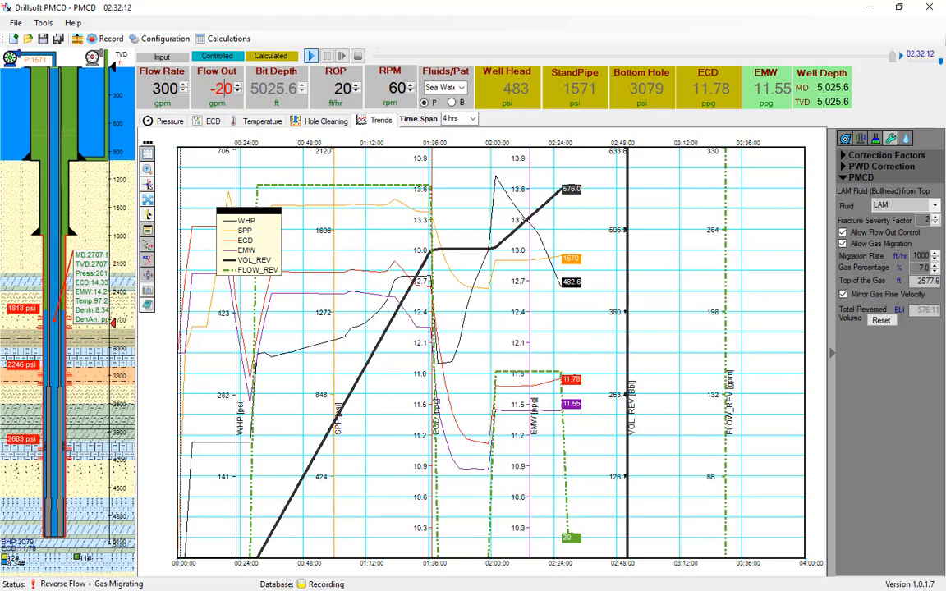
- Stop bullheading by setting the flow out to 0 gpm, and raise it to 300 gpm
{"action": "key", "text": "BackSpace"}
{"action": "type", "text": "0"}
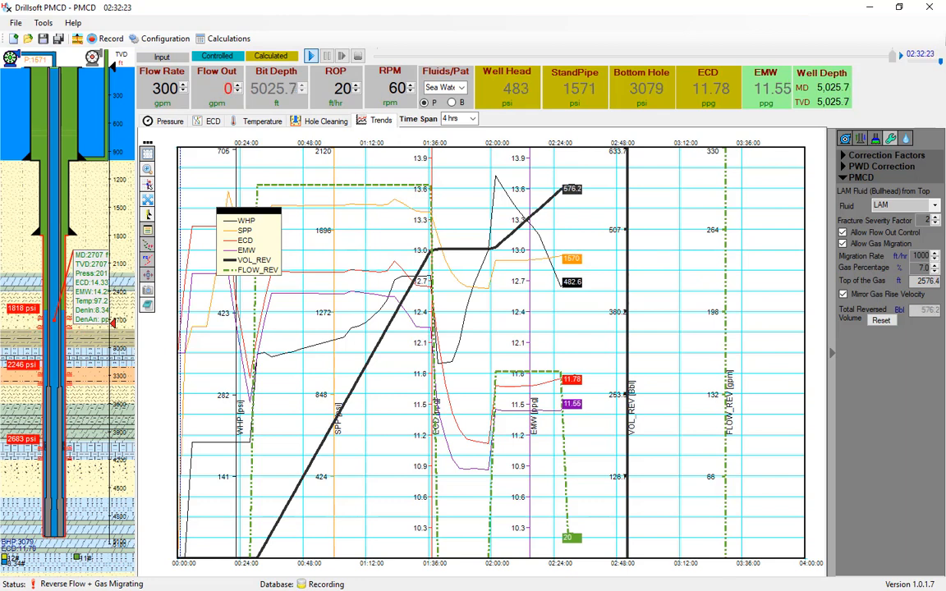
{"action": "key", "text": "Return"}
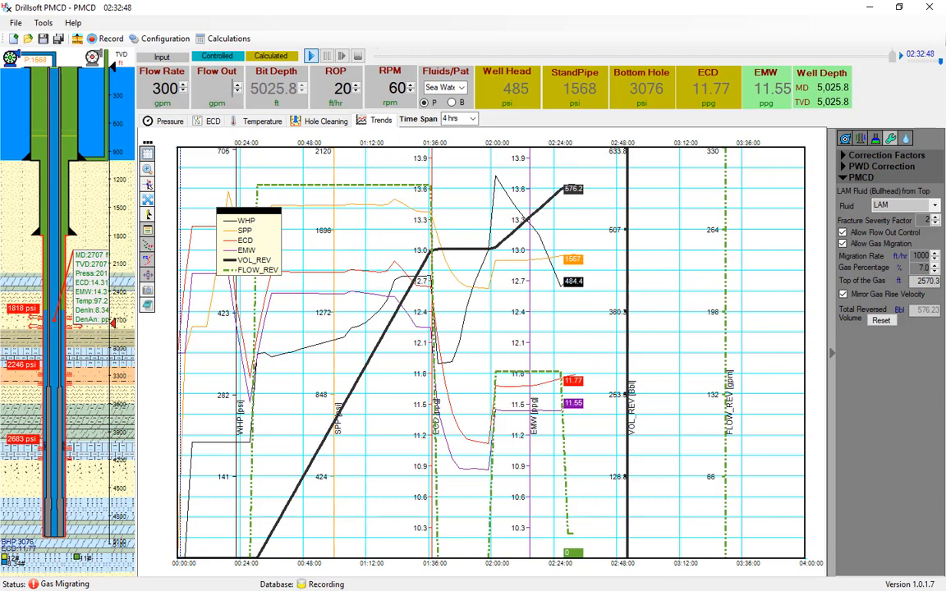
{"action": "type", "text": "300"}
{"action": "key", "text": "Return"}
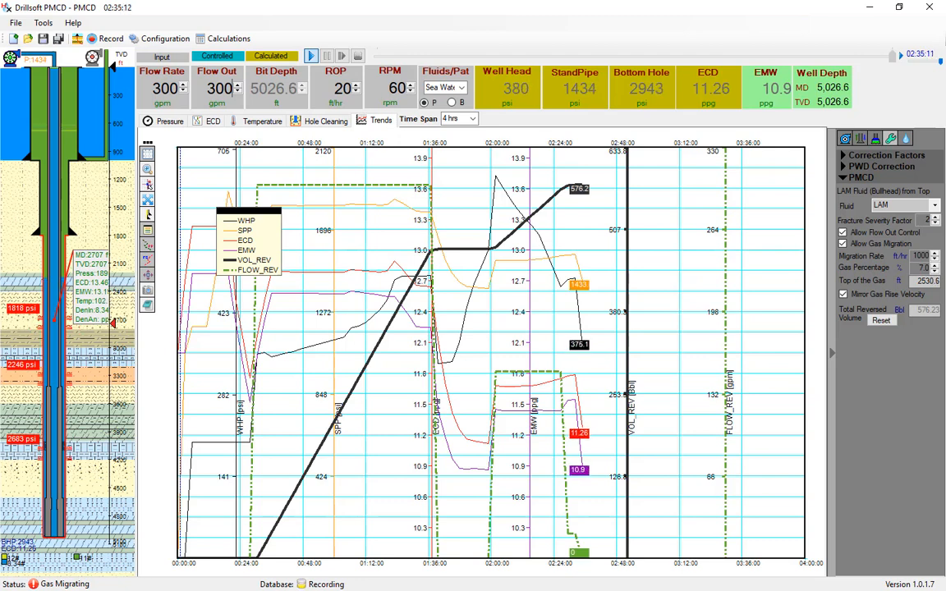
- Stop the running simulation and delete its historical data
{"action": "left_click", "coordinate": [357, 56]}
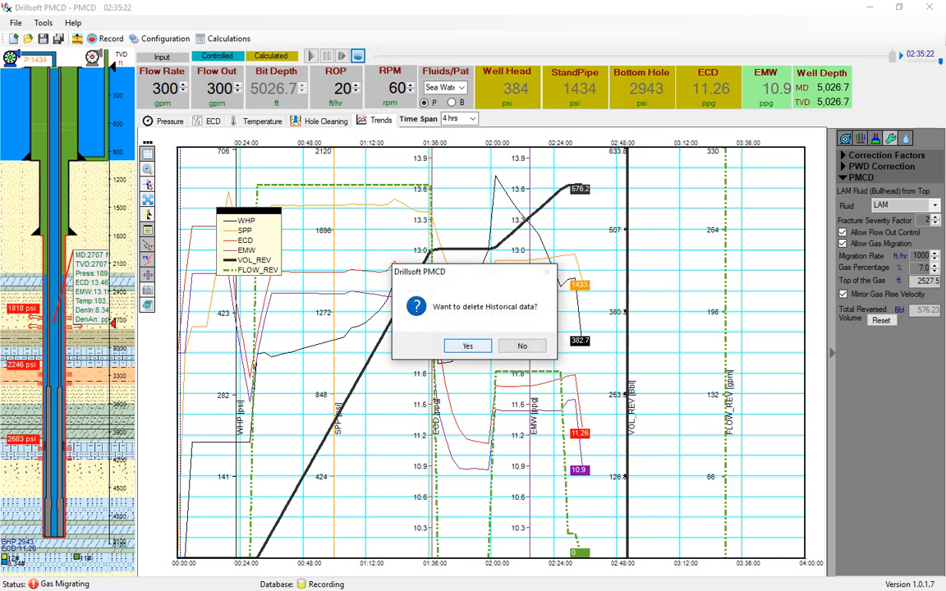
{"action": "left_click", "coordinate": [468, 345]}
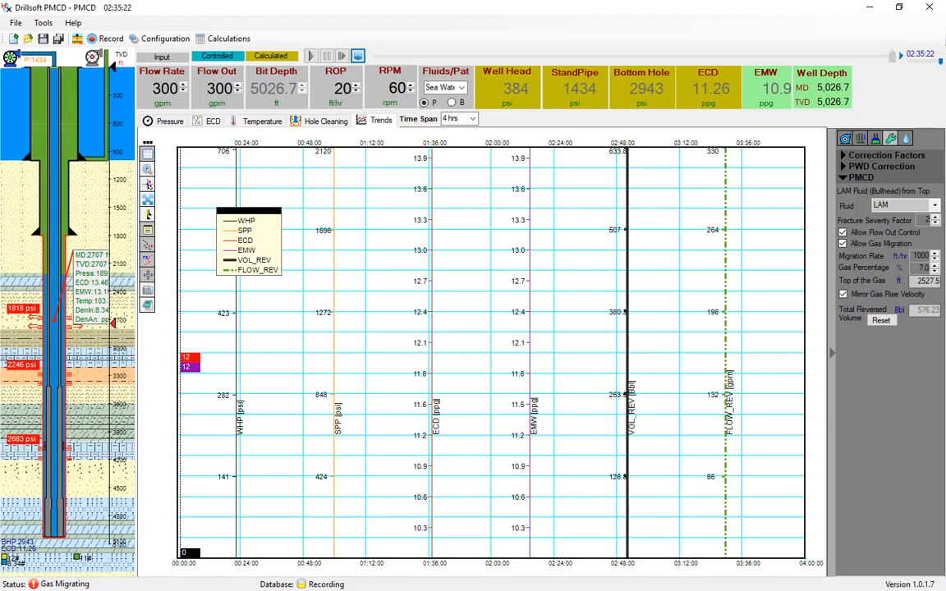
{"action": "left_click", "coordinate": [532, 578]}
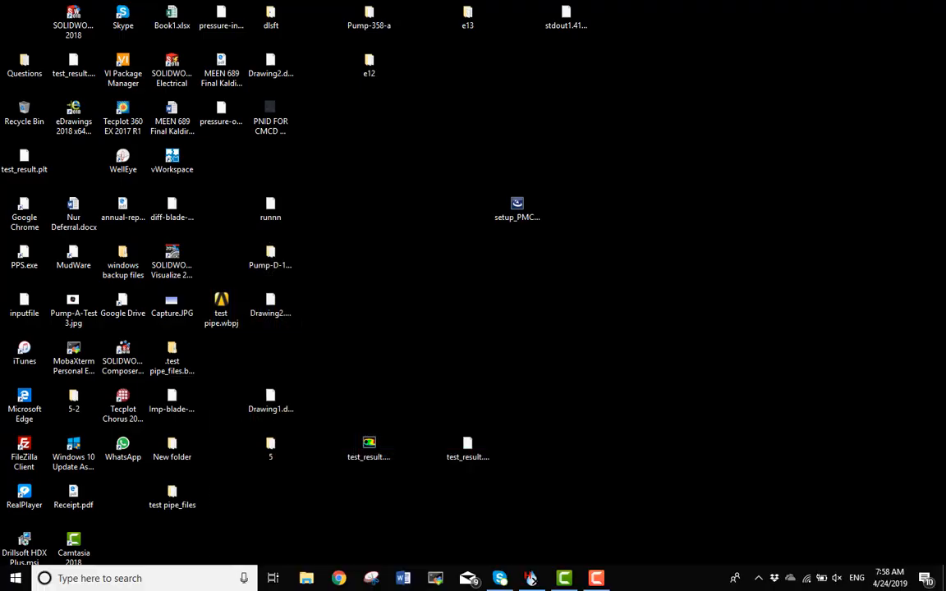